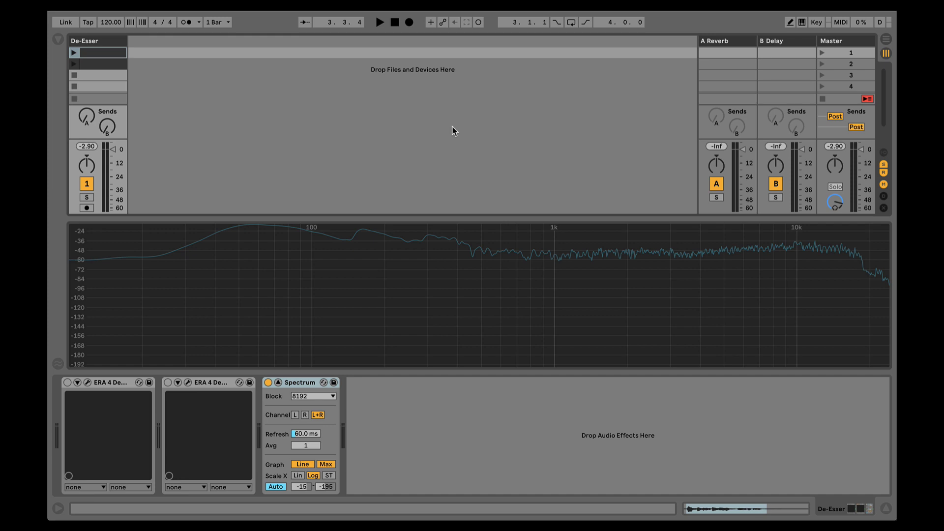
# Step: Audition the first clip on the De-Esser track, stop it, and start its playback again
pyautogui.click(74, 52)
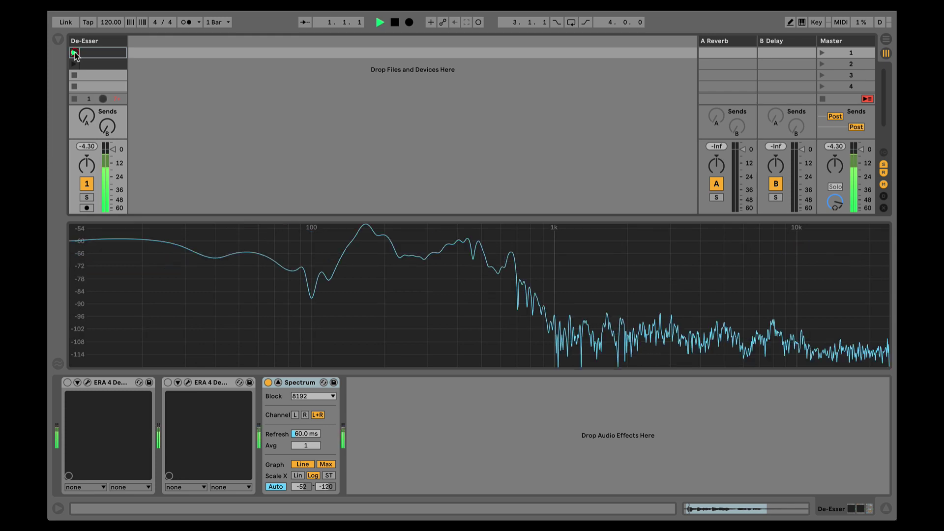
pyautogui.click(75, 99)
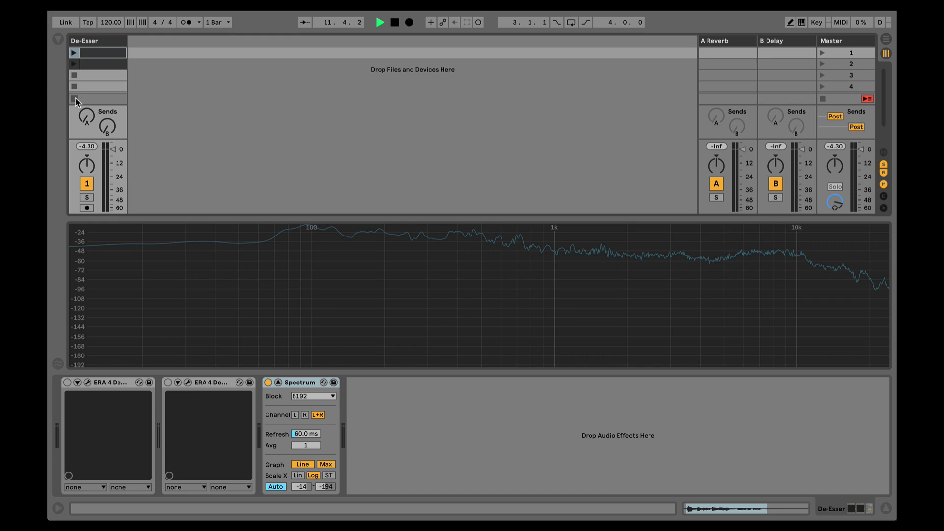
pyautogui.click(74, 52)
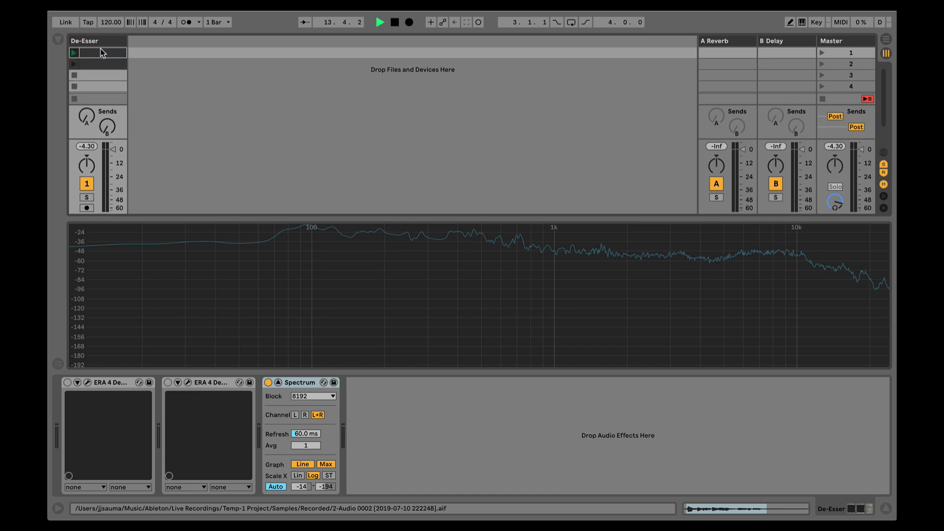
# Step: Turn on the first ERA 4 De-Esser on the track and open its plug-in window
pyautogui.click(105, 384)
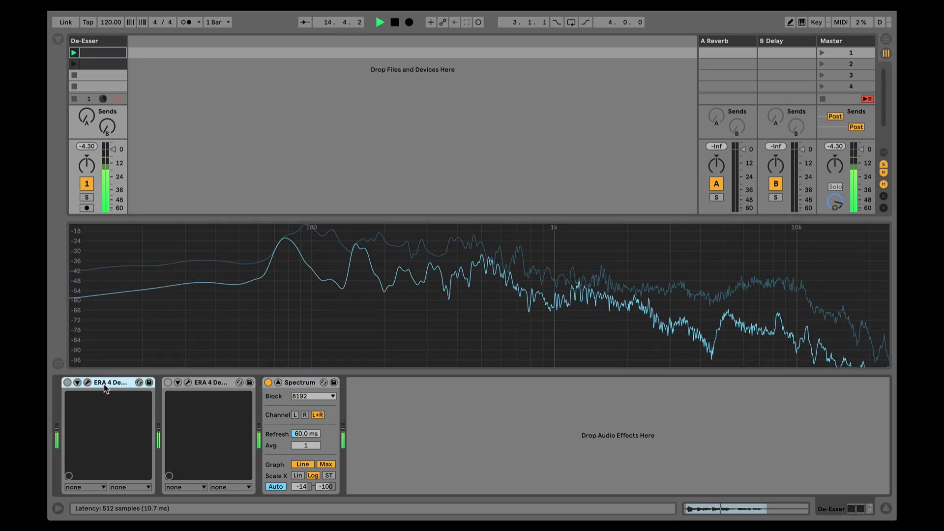
pyautogui.click(67, 383)
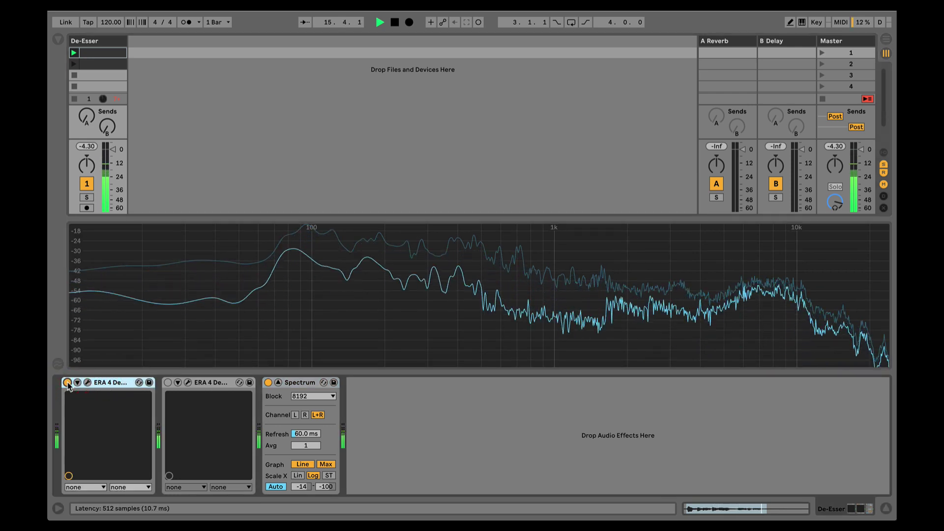
pyautogui.click(87, 383)
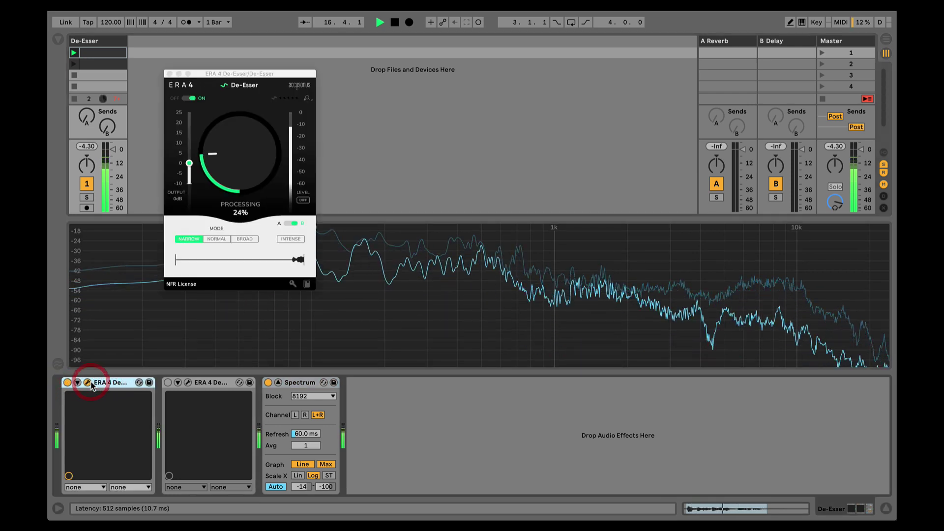
# Step: Sweep the De-Esser's processing up to 84% and back to 40%, and audition the Normal and Broad modes
pyautogui.click(254, 154)
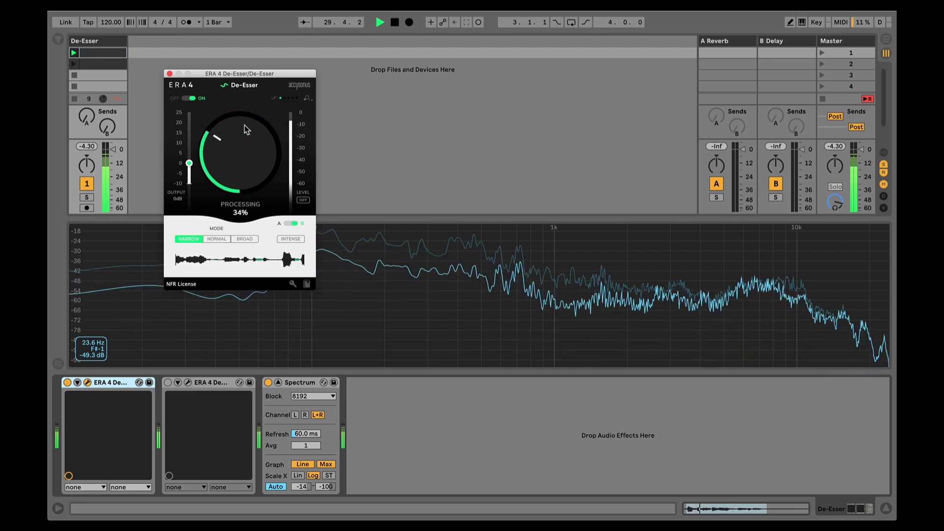
pyautogui.moveTo(241, 144); pyautogui.dragTo(240, 110)
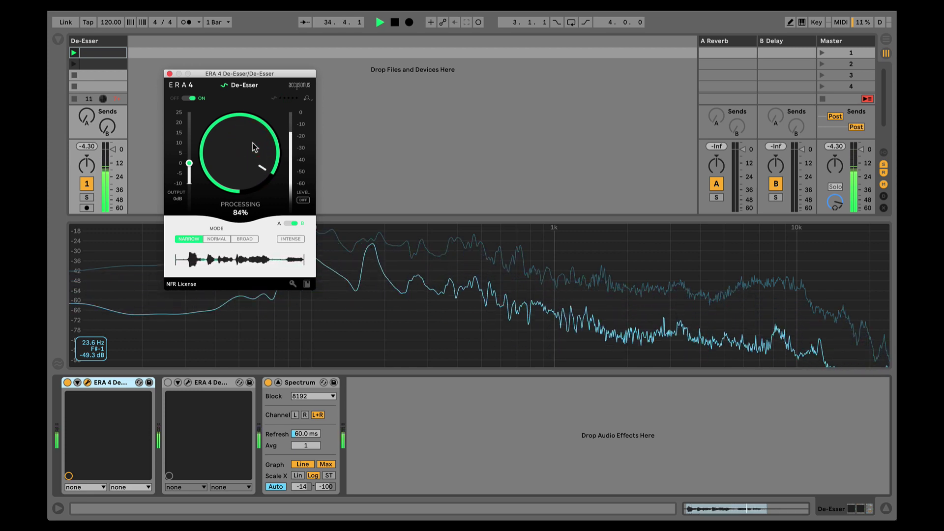
pyautogui.moveTo(255, 148); pyautogui.dragTo(248, 203)
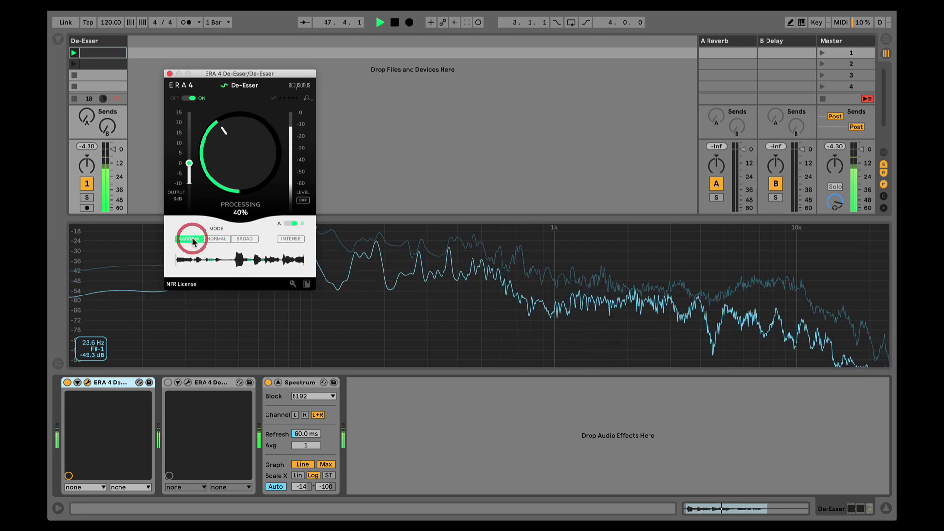
pyautogui.click(215, 239)
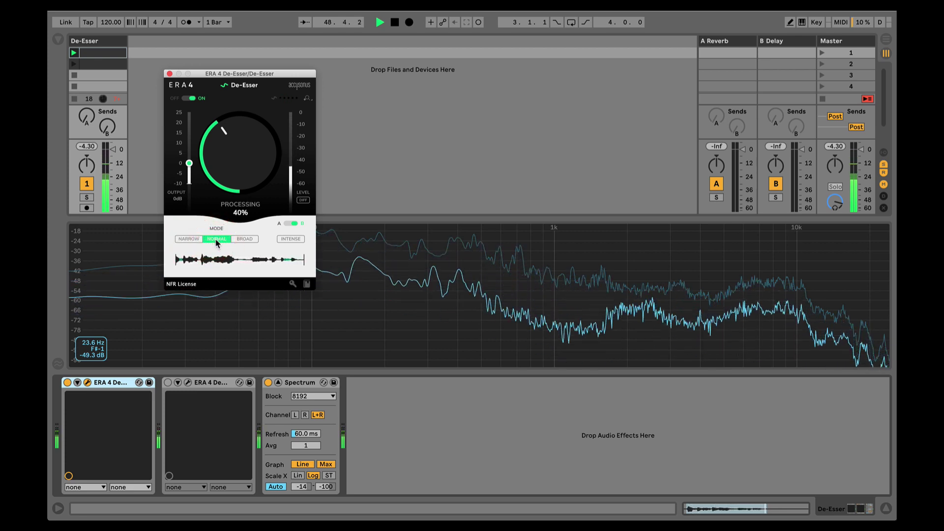
pyautogui.click(244, 239)
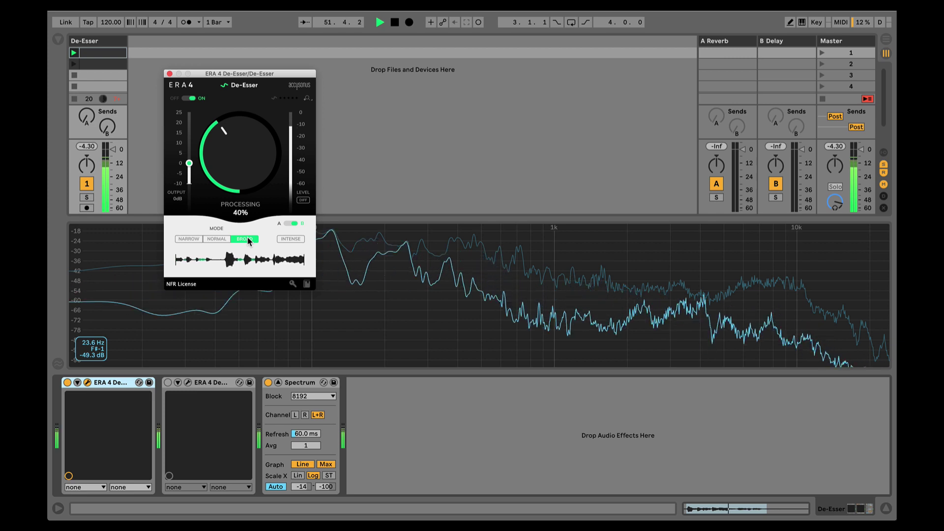
# Step: Listen to only the difference signal while raising processing to 100% and lowering it to 49%
pyautogui.click(303, 201)
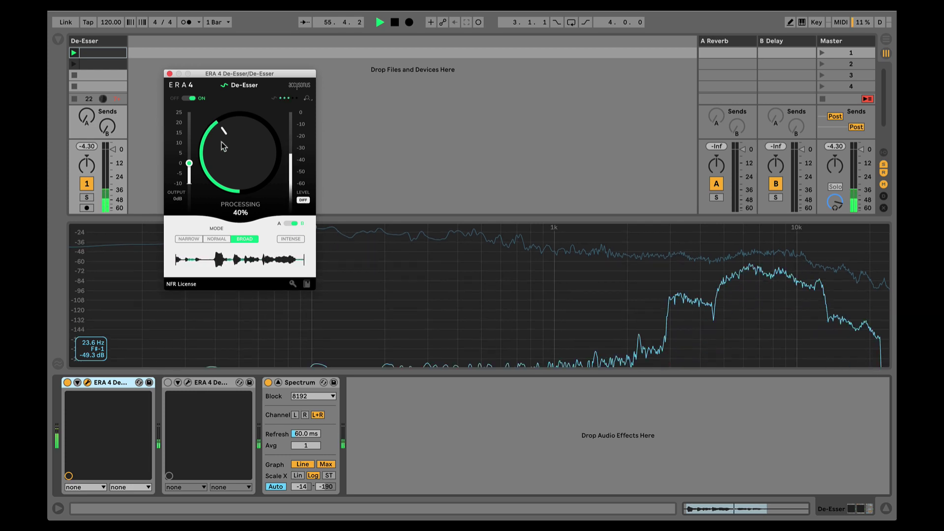
pyautogui.moveTo(221, 142); pyautogui.dragTo(246, 74)
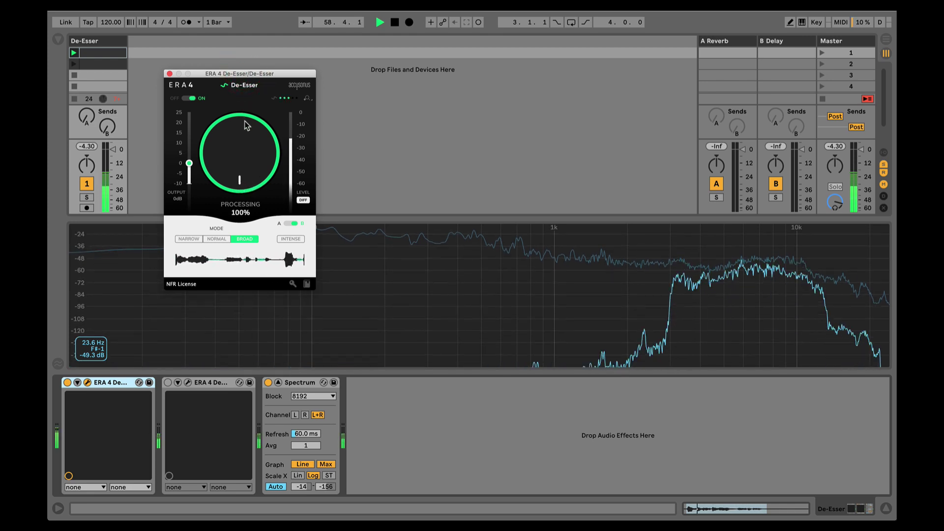
pyautogui.moveTo(246, 168); pyautogui.dragTo(245, 209)
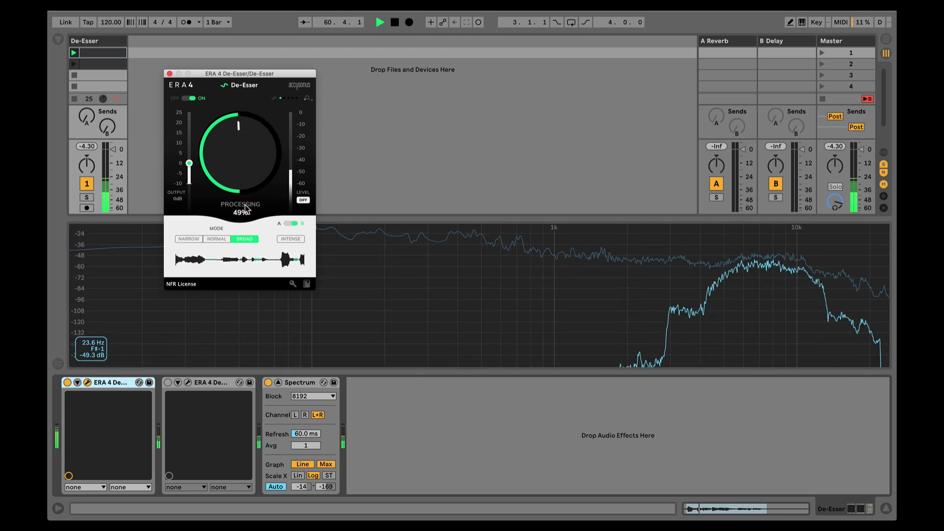
# Step: Switch the mode through Normal to Narrow with processing at 41%, and end the difference-only listening
pyautogui.click(220, 238)
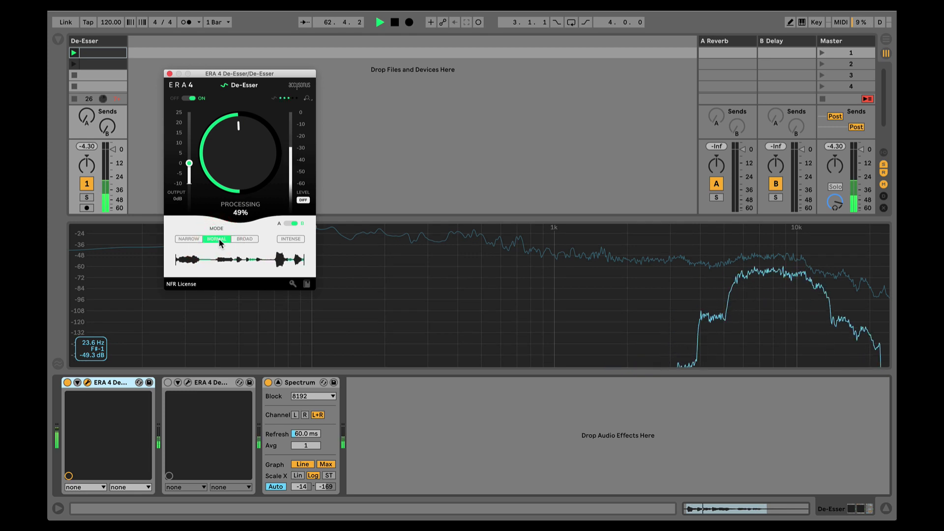
pyautogui.click(190, 238)
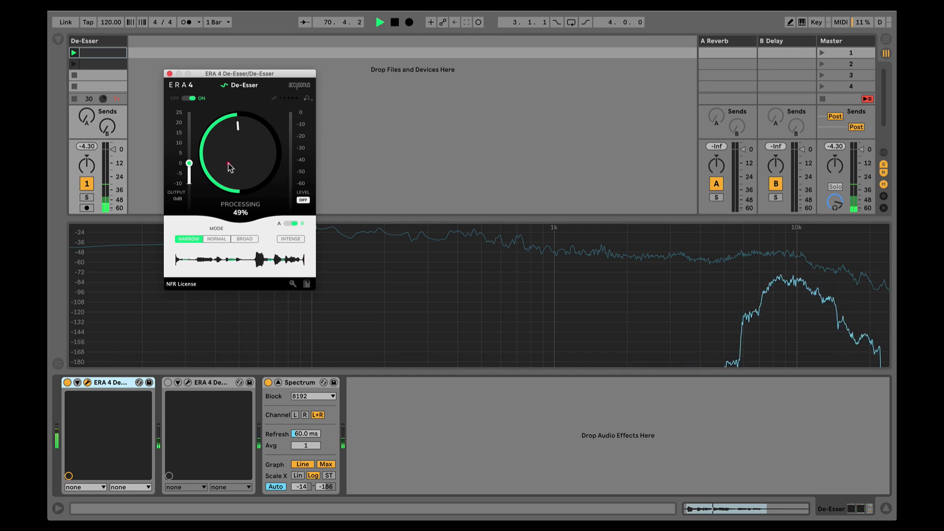
pyautogui.moveTo(229, 167); pyautogui.dragTo(263, 184)
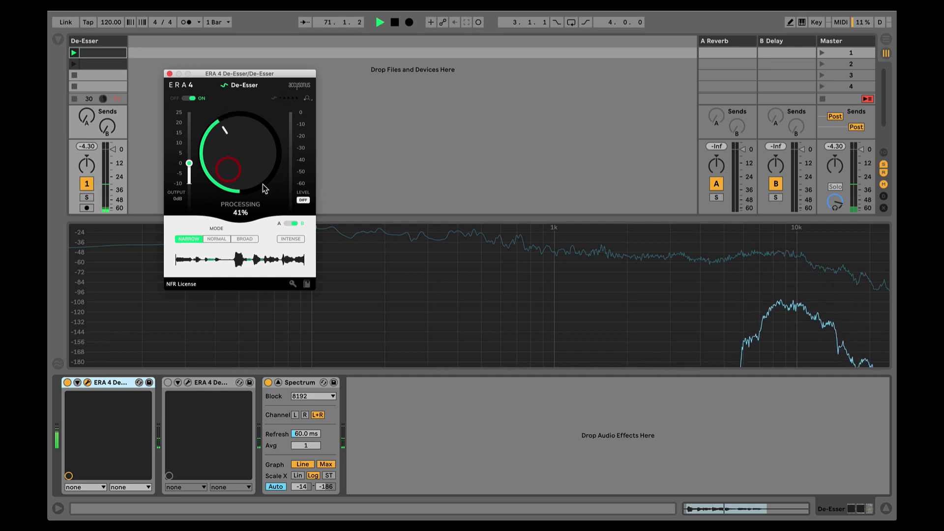
pyautogui.click(304, 200)
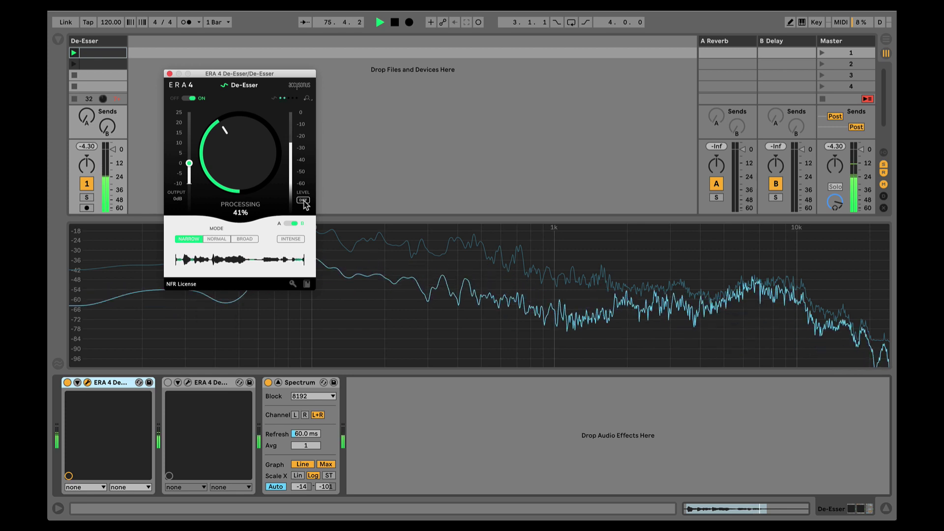
# Step: Enable Intense on setting B, and configure setting A with Broad mode and 50% processing
pyautogui.click(291, 239)
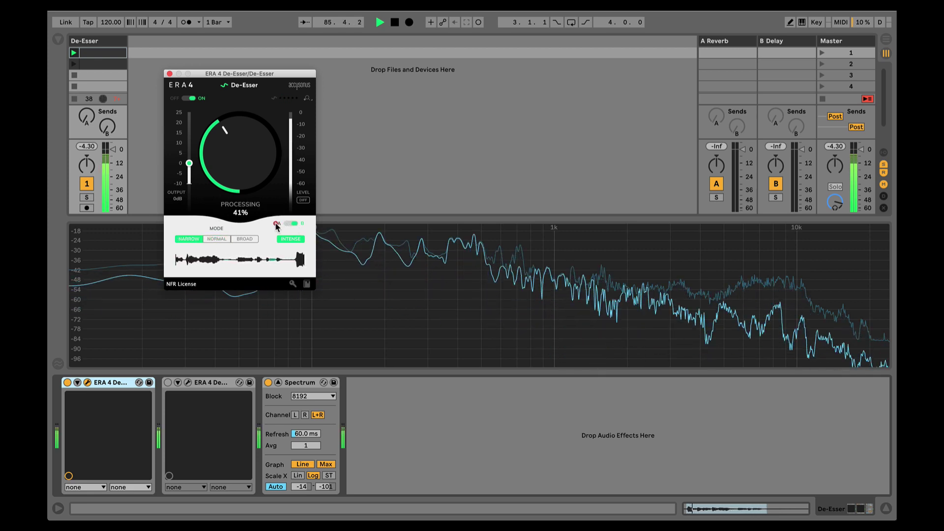
pyautogui.click(290, 225)
pyautogui.click(241, 238)
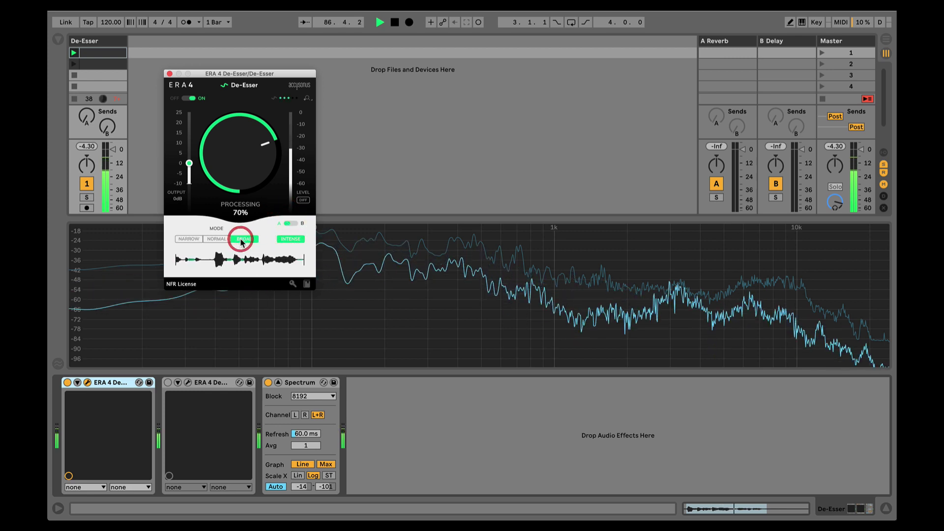
pyautogui.moveTo(261, 174); pyautogui.dragTo(261, 189)
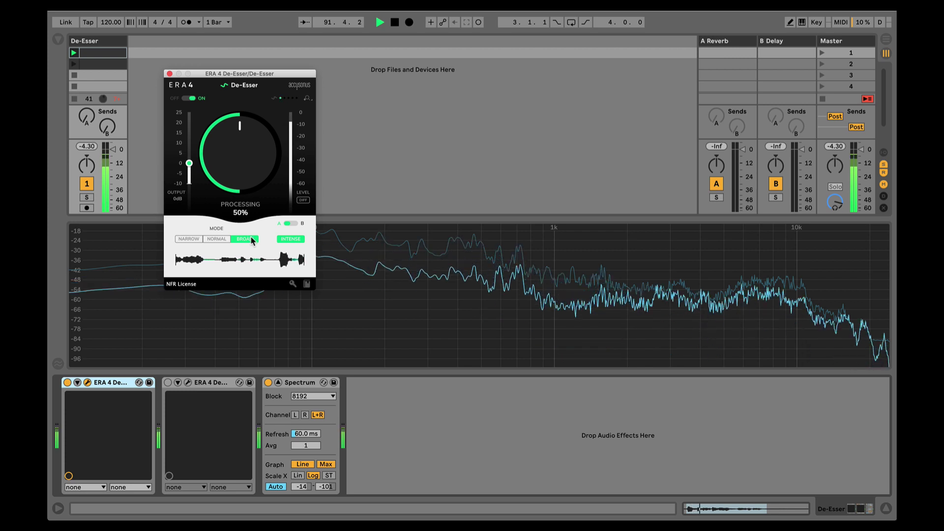
# Step: Compare De-Esser settings A and B by alternating between them during playback, ending on B
pyautogui.click(291, 223)
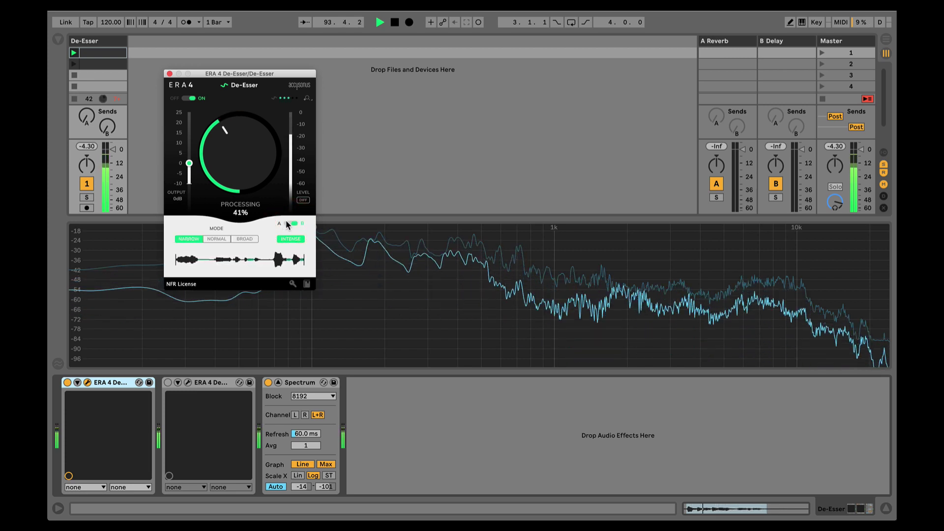
pyautogui.click(294, 223)
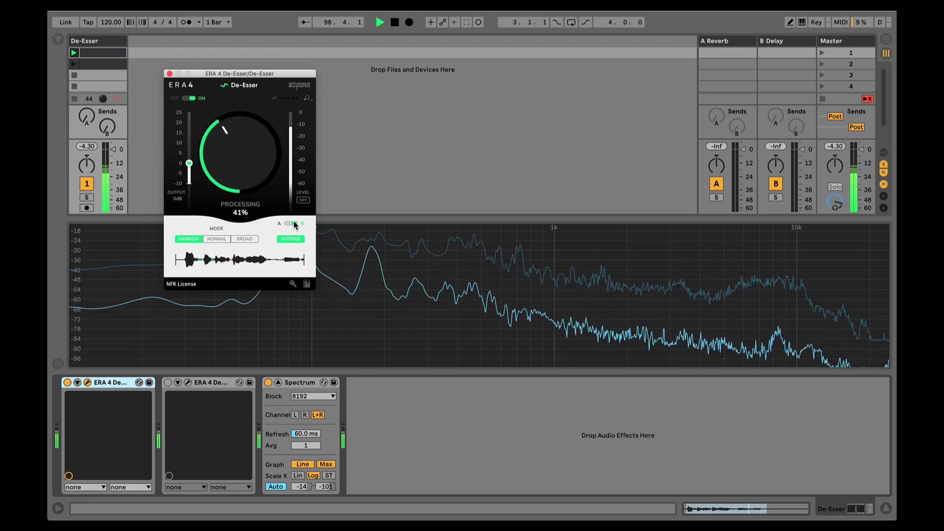
pyautogui.click(293, 224)
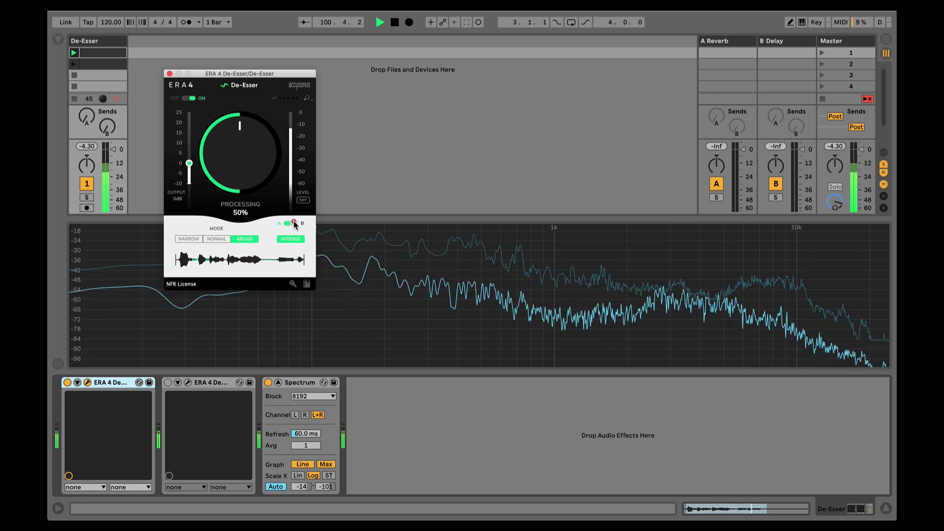
pyautogui.click(294, 223)
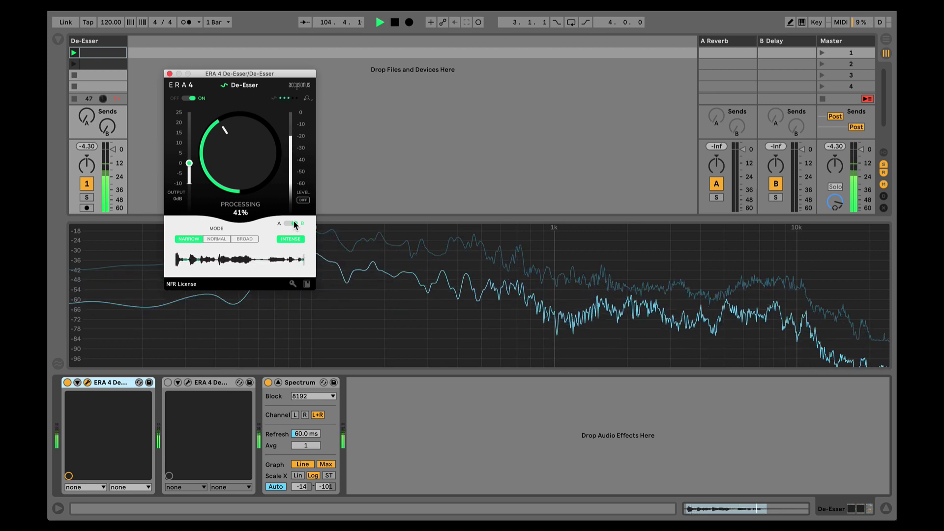
# Step: Bypass the first De-Esser and close its window, and activate the De-Esser Pro with its window open and fully in view
pyautogui.click(67, 382)
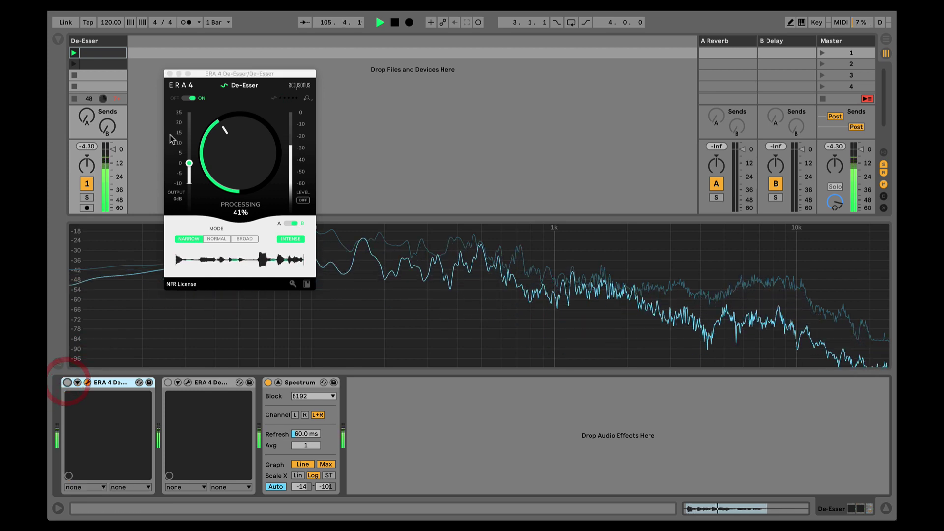
pyautogui.click(170, 74)
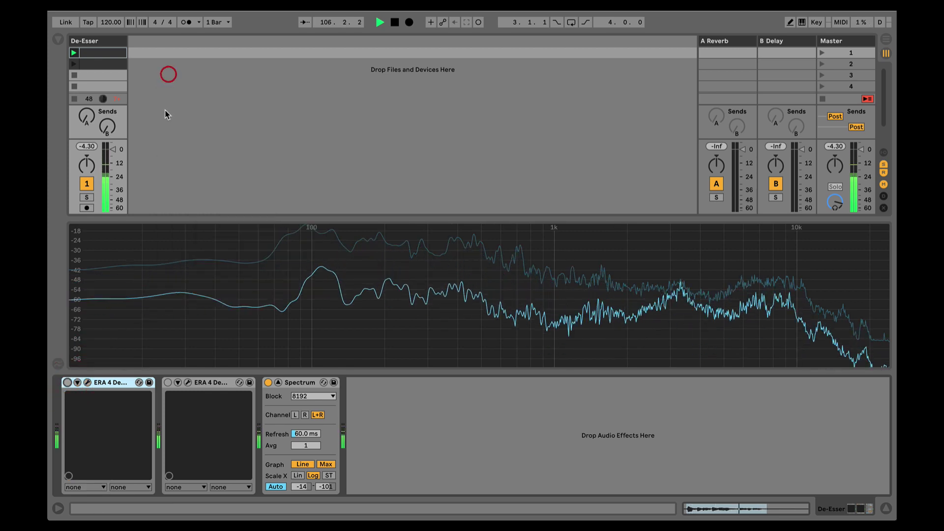
pyautogui.click(168, 383)
pyautogui.click(188, 382)
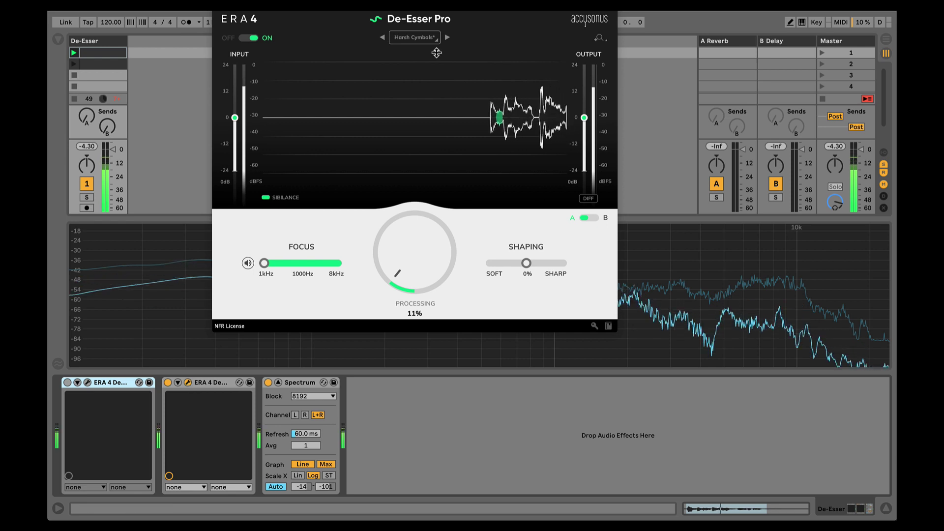
pyautogui.moveTo(429, 8); pyautogui.dragTo(406, 30)
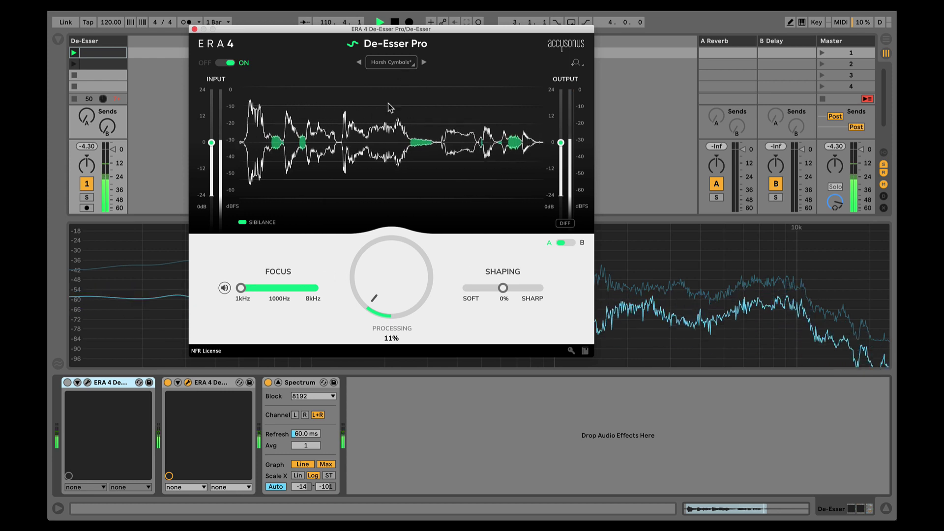
# Step: Raise the De-Esser Pro's processing to 51% and listen to only the difference signal
pyautogui.moveTo(385, 279); pyautogui.dragTo(383, 217)
pyautogui.click(564, 224)
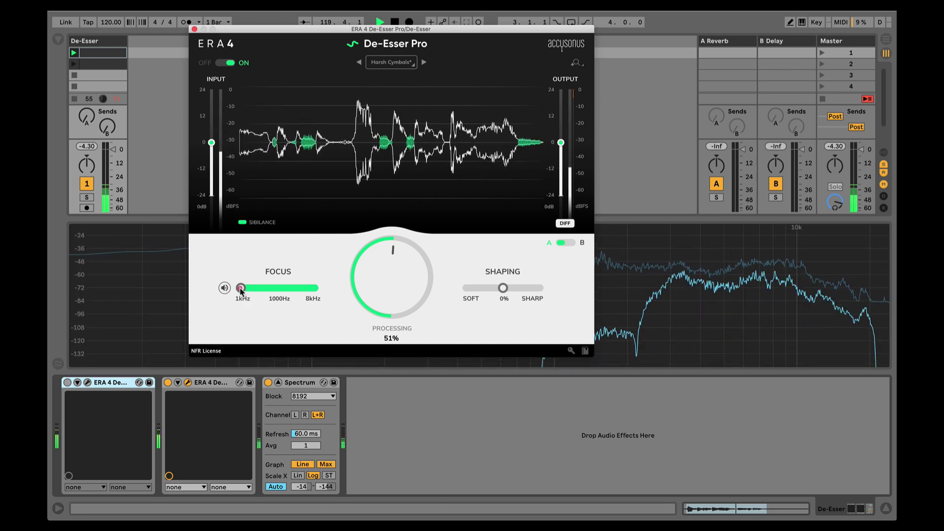
# Step: Sweep the De-Esser Pro's Focus across its range, settling at 3784 Hz, and set Shaping to -94% toward Soft
pyautogui.moveTo(262, 290); pyautogui.dragTo(240, 290)
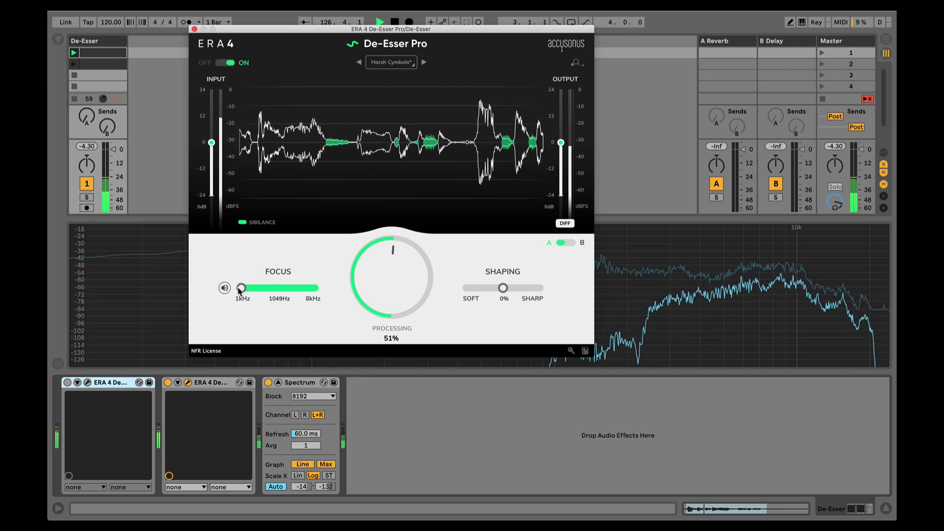
pyautogui.moveTo(241, 288); pyautogui.dragTo(323, 293)
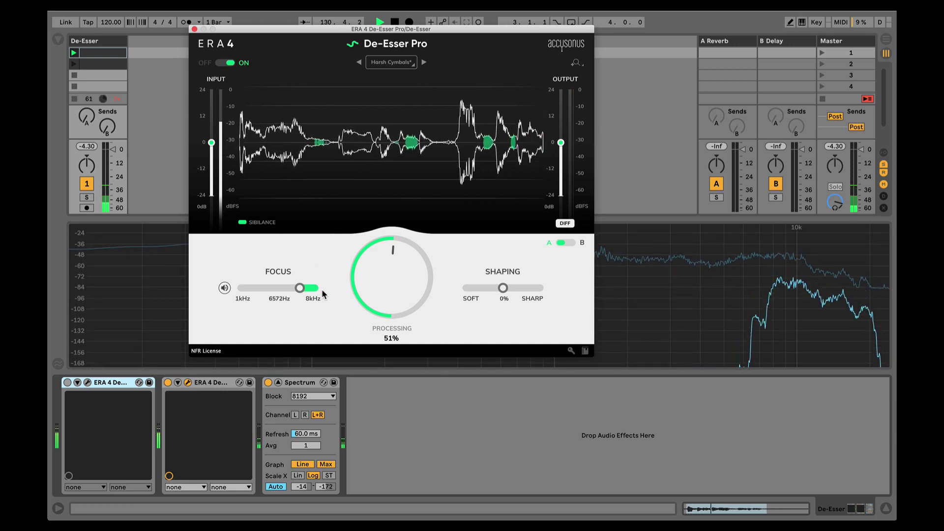
pyautogui.click(323, 292)
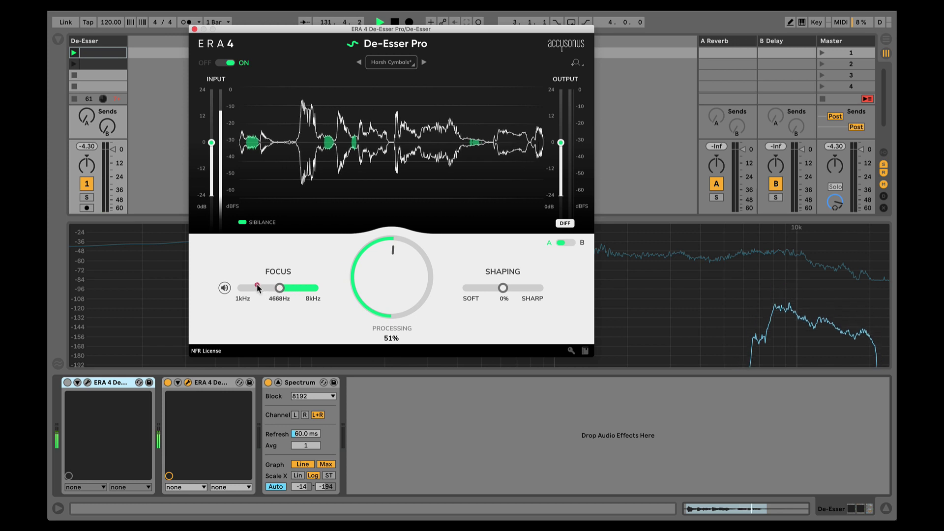
pyautogui.moveTo(258, 288); pyautogui.dragTo(247, 288)
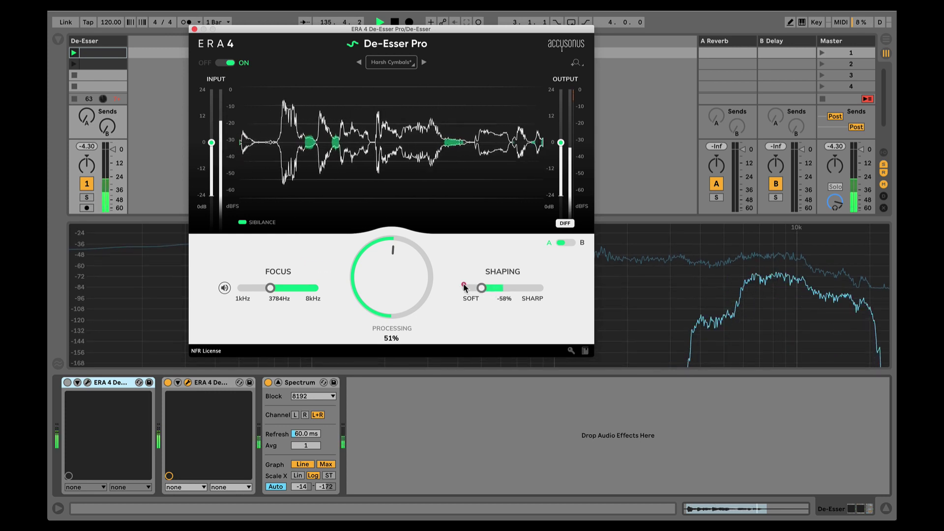
pyautogui.moveTo(464, 287); pyautogui.dragTo(455, 286)
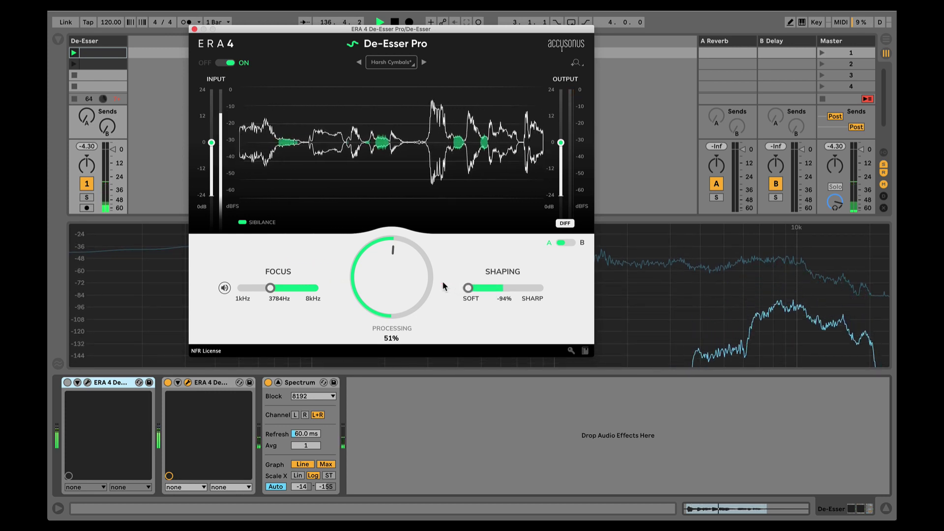
# Step: Sweep Shaping between Soft and Sharp, settling at -78%, stop listening to the difference signal, and set Processing to 37%
pyautogui.moveTo(443, 285); pyautogui.dragTo(448, 286)
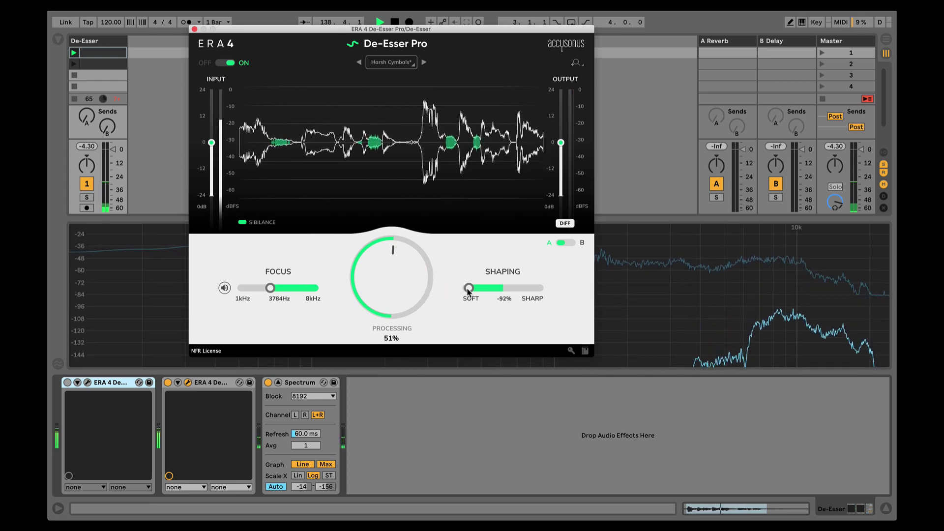
pyautogui.moveTo(514, 291); pyautogui.dragTo(571, 297)
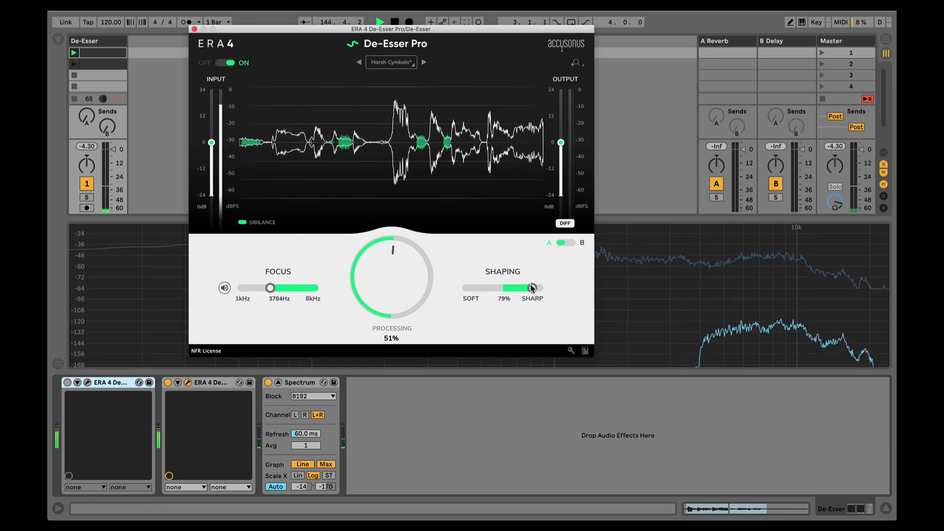
pyautogui.moveTo(532, 288); pyautogui.dragTo(448, 289)
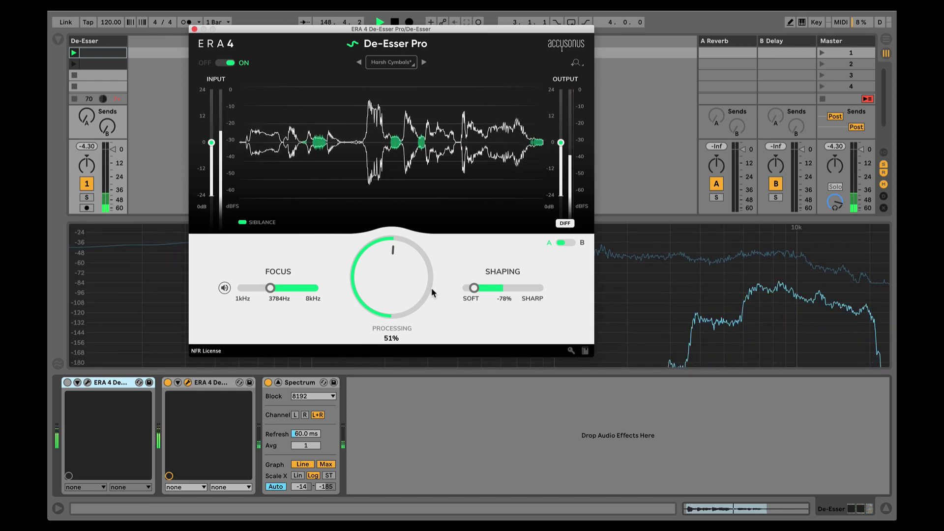
pyautogui.click(565, 224)
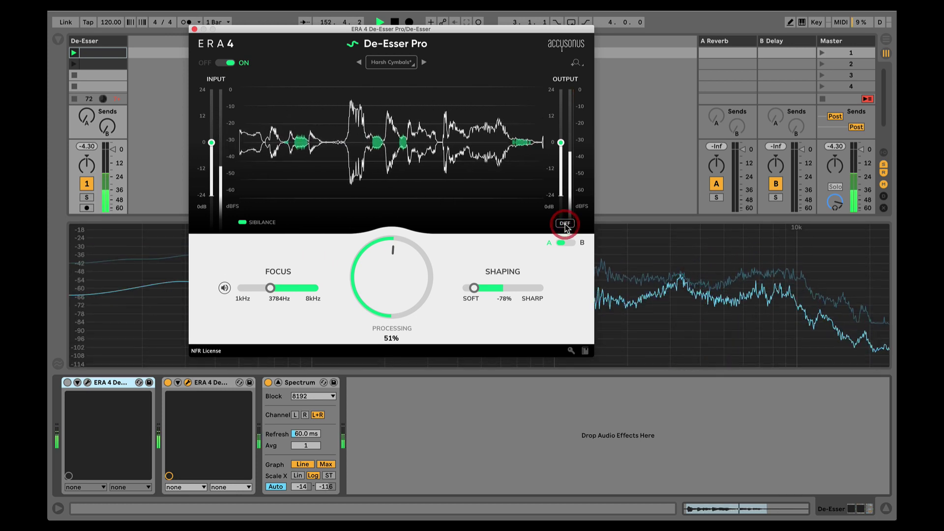
pyautogui.moveTo(389, 255); pyautogui.dragTo(389, 274)
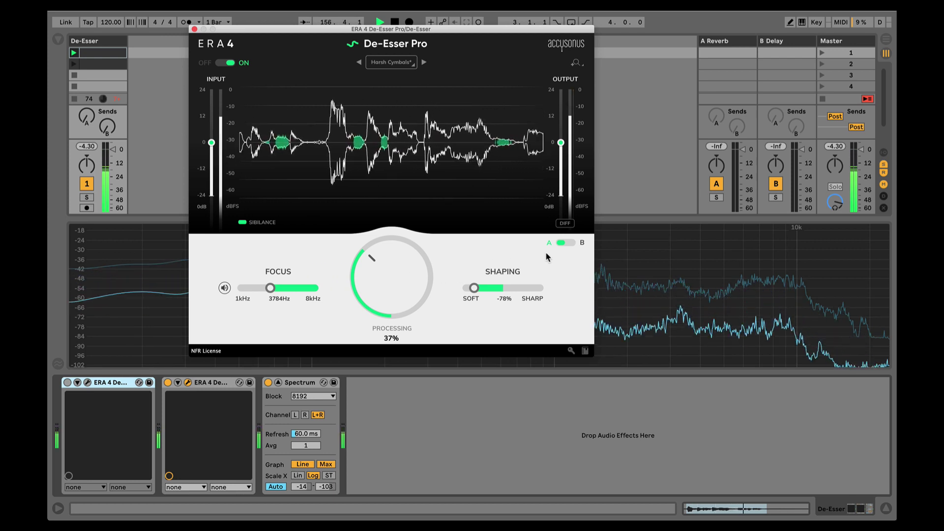
# Step: Adjust setting B to Focus 4619 Hz, Shaping 35% and Processing 28%, turning off difference listening along the way
pyautogui.click(566, 243)
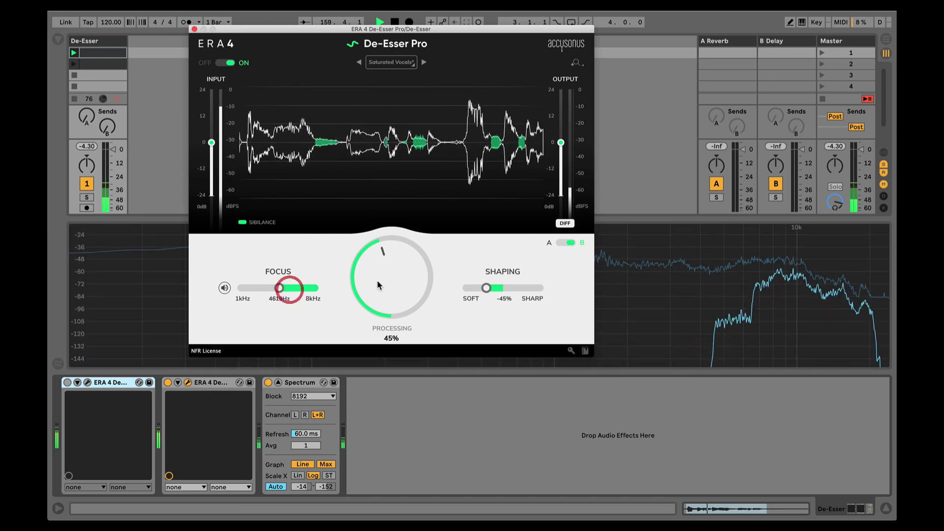
pyautogui.moveTo(384, 280); pyautogui.dragTo(436, 280)
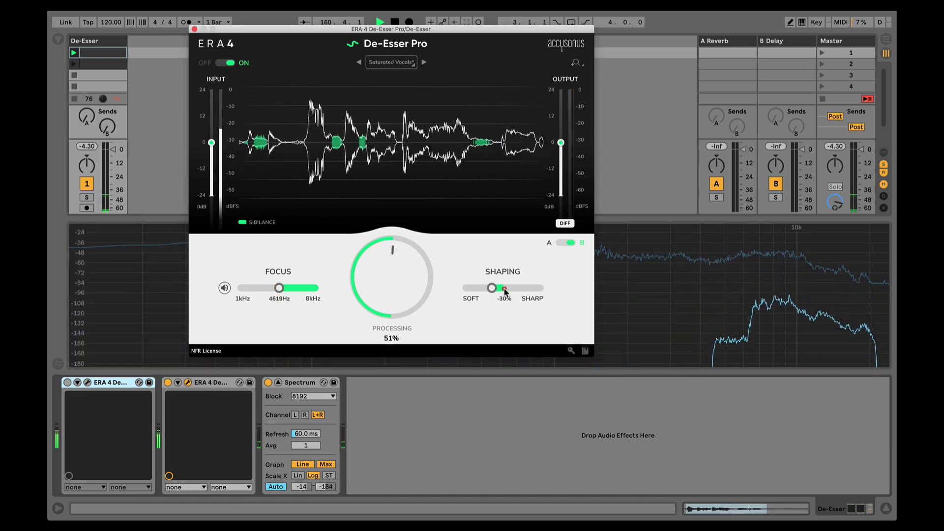
pyautogui.moveTo(505, 292); pyautogui.dragTo(523, 291)
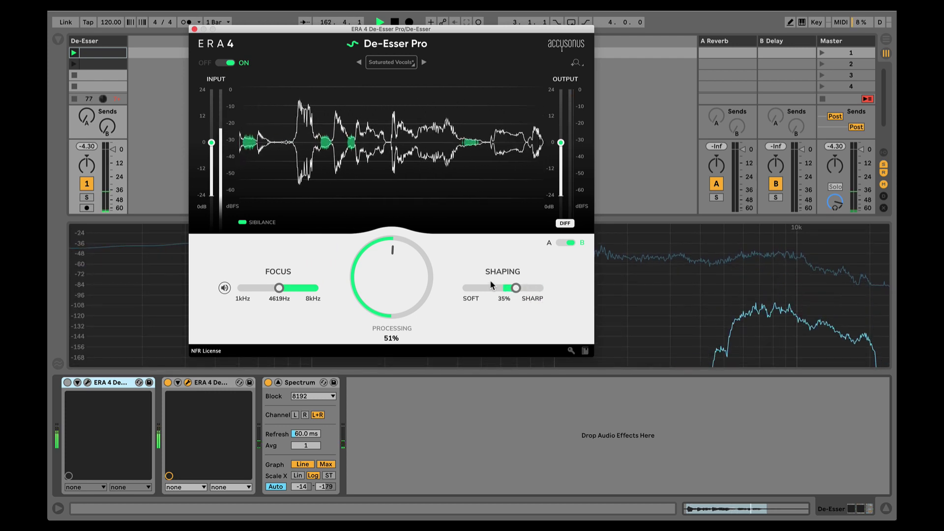
pyautogui.click(566, 223)
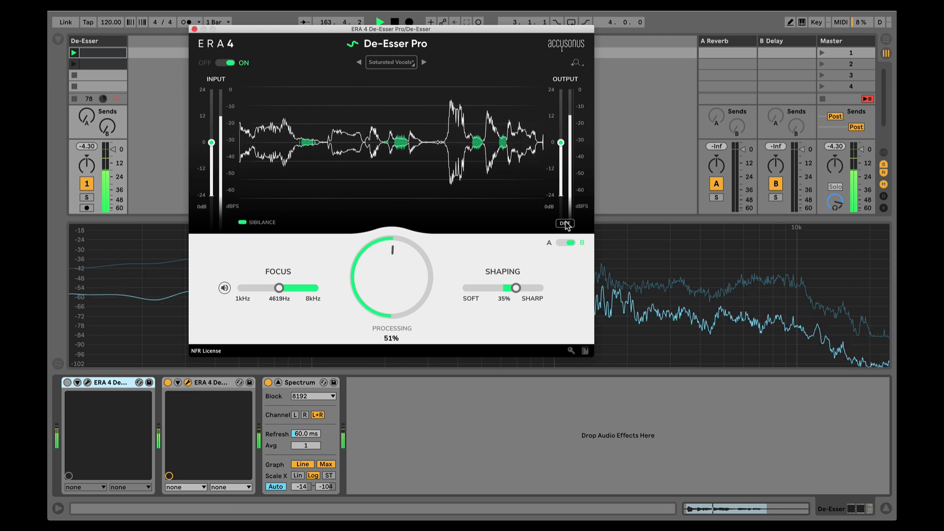
pyautogui.click(403, 271)
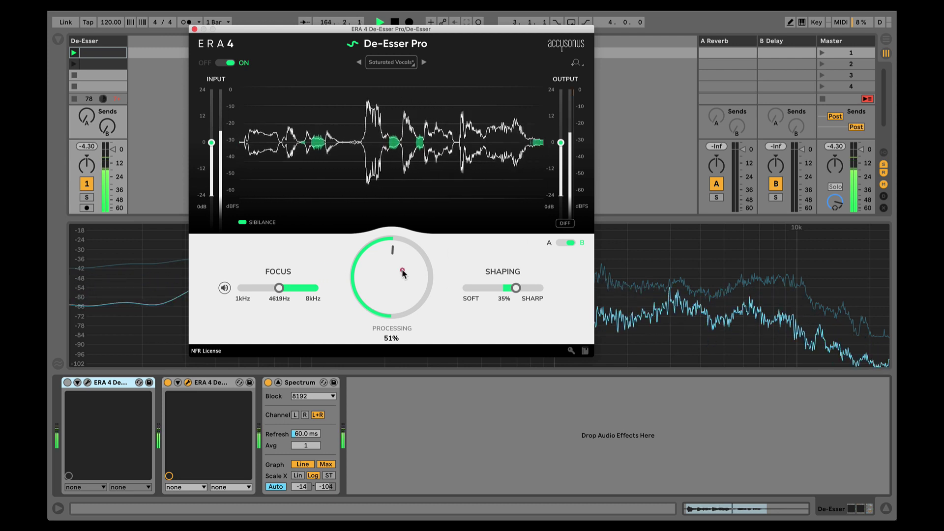
pyautogui.click(400, 299)
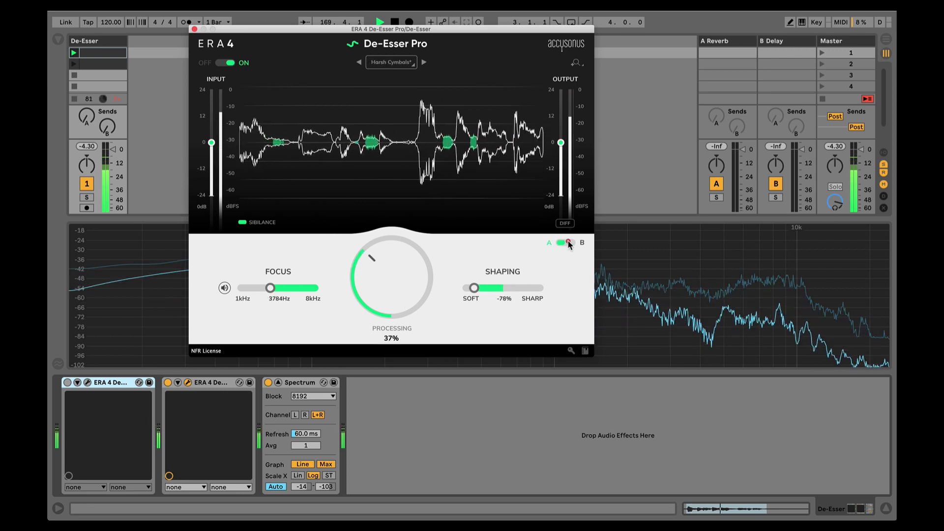
# Step: Compare De-Esser Pro settings A and B by alternating between them during playback, ending on B
pyautogui.click(570, 243)
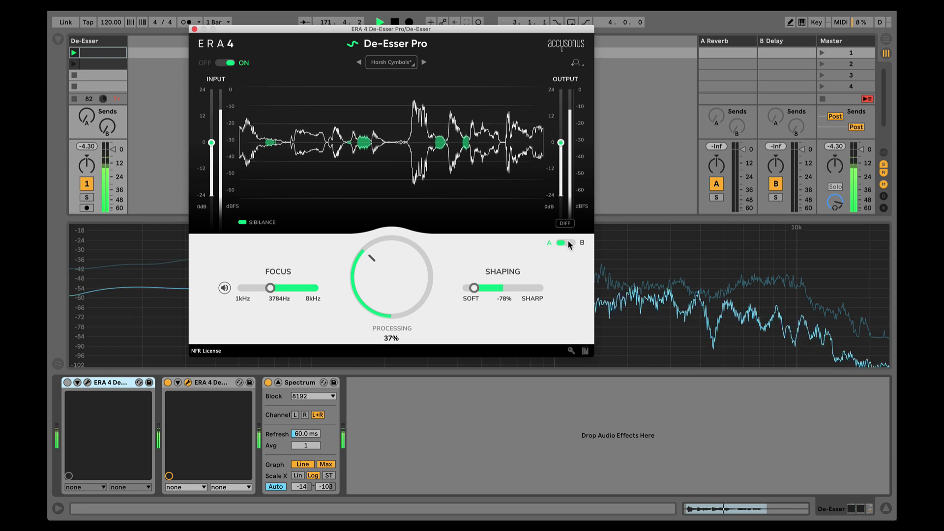
pyautogui.click(569, 243)
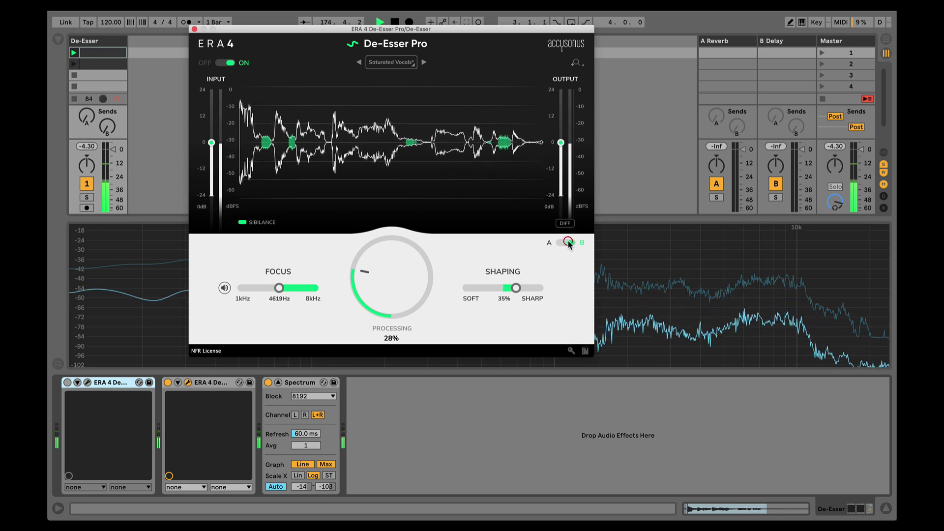
pyautogui.click(569, 243)
pyautogui.click(569, 243)
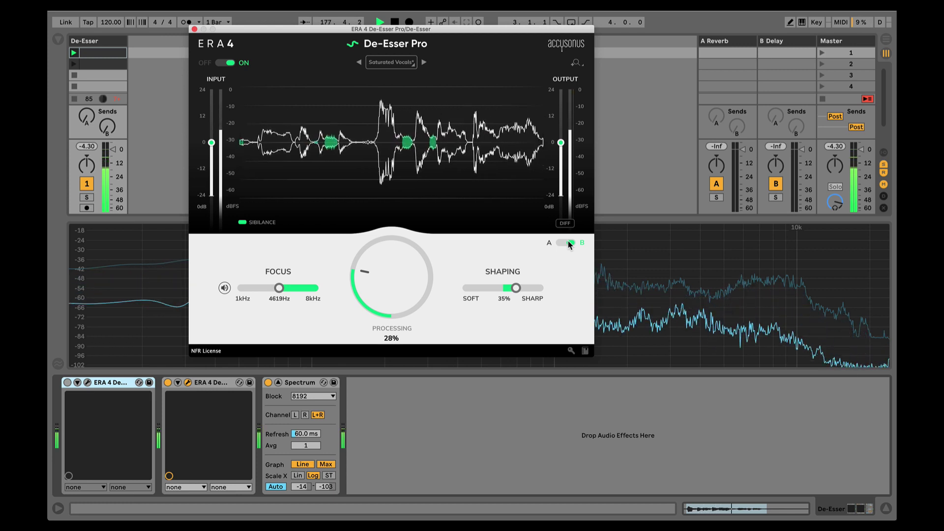
# Step: Load the Fizzy Guitars preset, reduce Processing to 64% and set Shaping to 51%
pyautogui.click(392, 64)
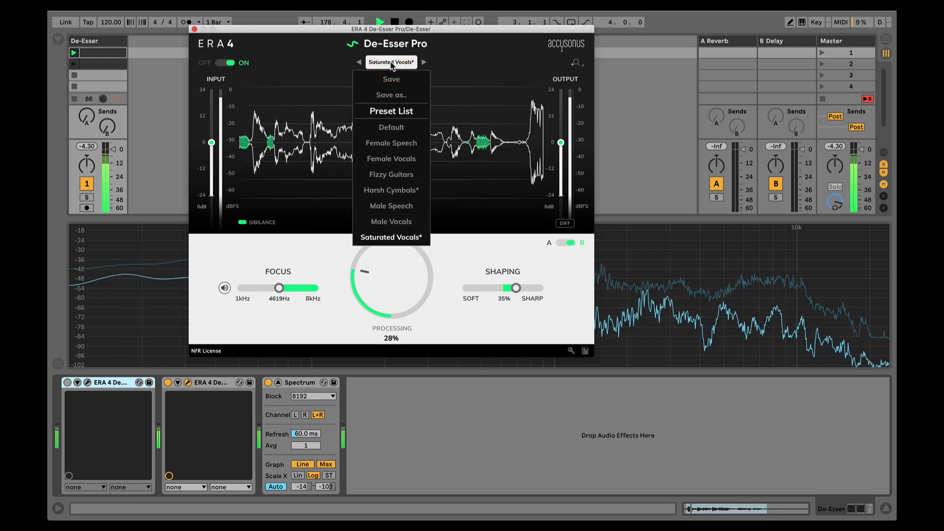
pyautogui.click(391, 175)
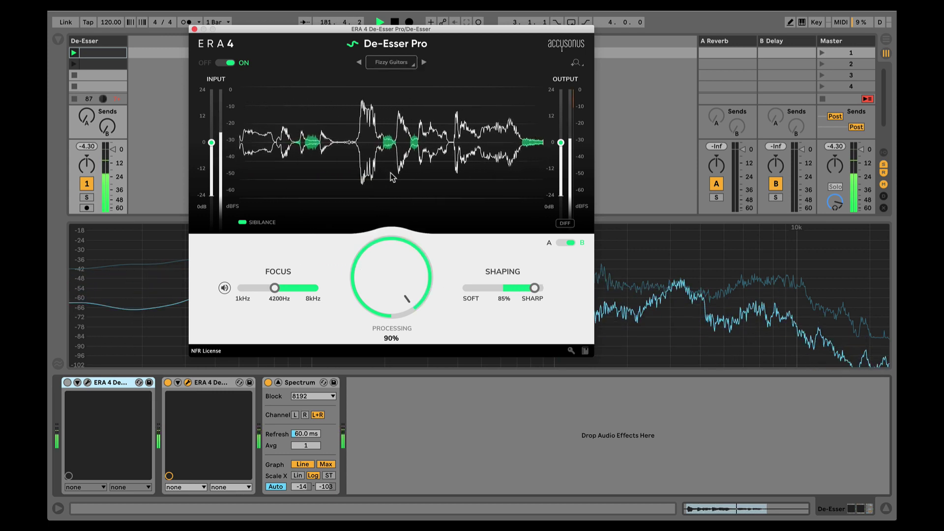
pyautogui.moveTo(406, 284); pyautogui.dragTo(416, 332)
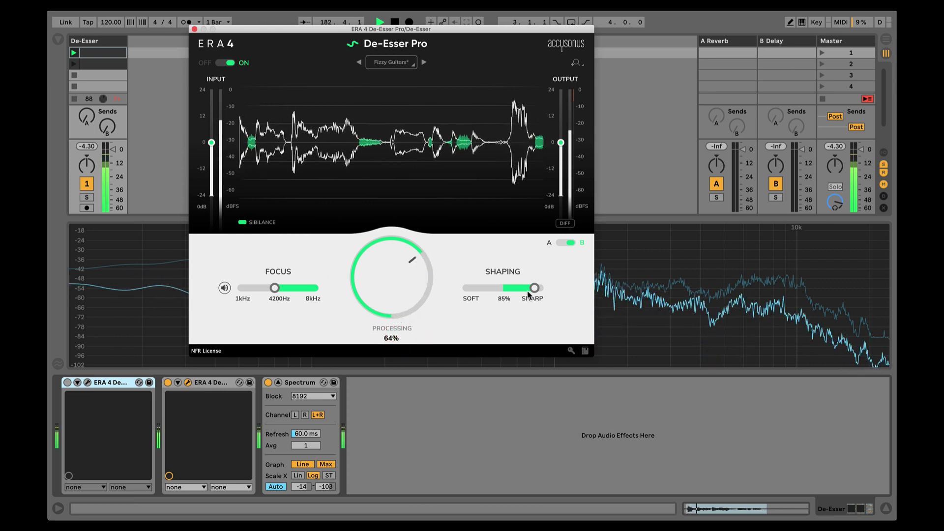
pyautogui.moveTo(534, 289); pyautogui.dragTo(522, 289)
# Step: Load the Harsh Cymbals preset into setting B and play the track's second clip
pyautogui.click(400, 64)
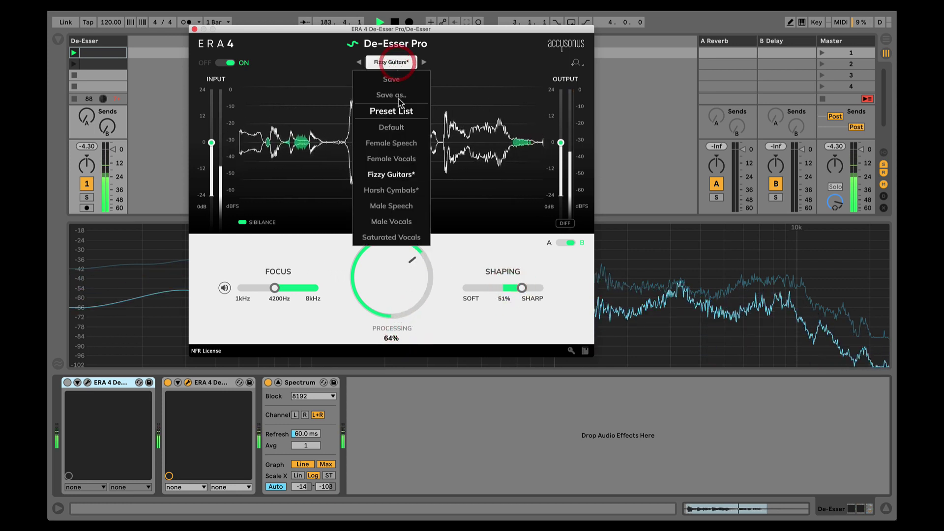
pyautogui.click(402, 190)
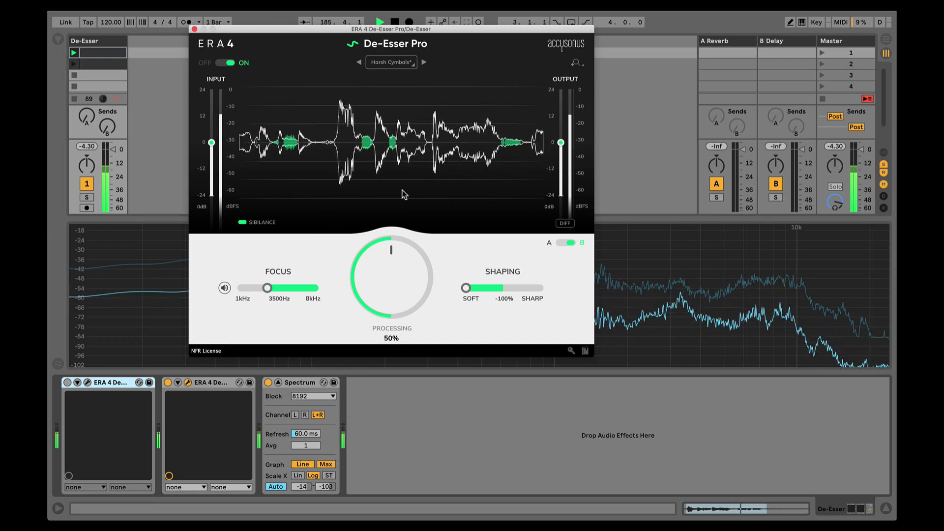
pyautogui.click(74, 65)
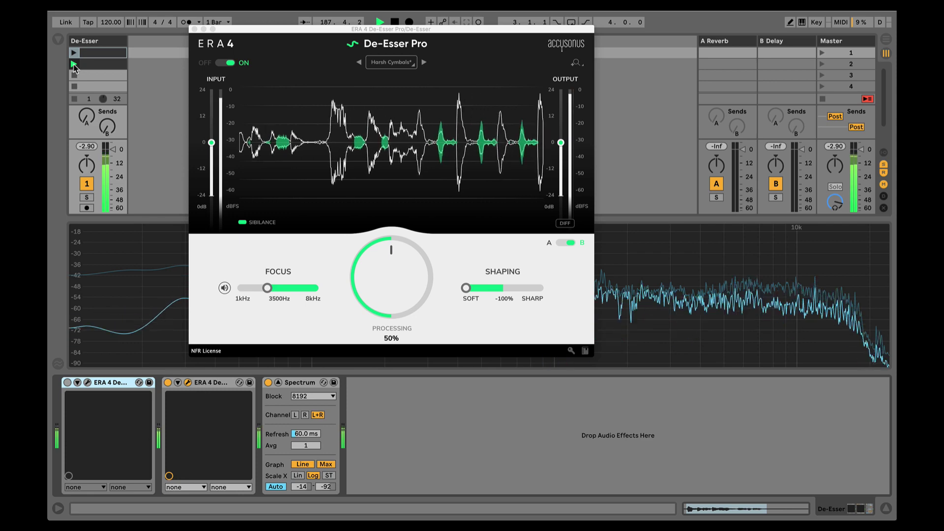
# Step: Drop Processing to 0%, switch the De-Esser Pro off and on to hear the unprocessed clip, and raise Processing to 65%
pyautogui.moveTo(423, 283); pyautogui.dragTo(383, 461)
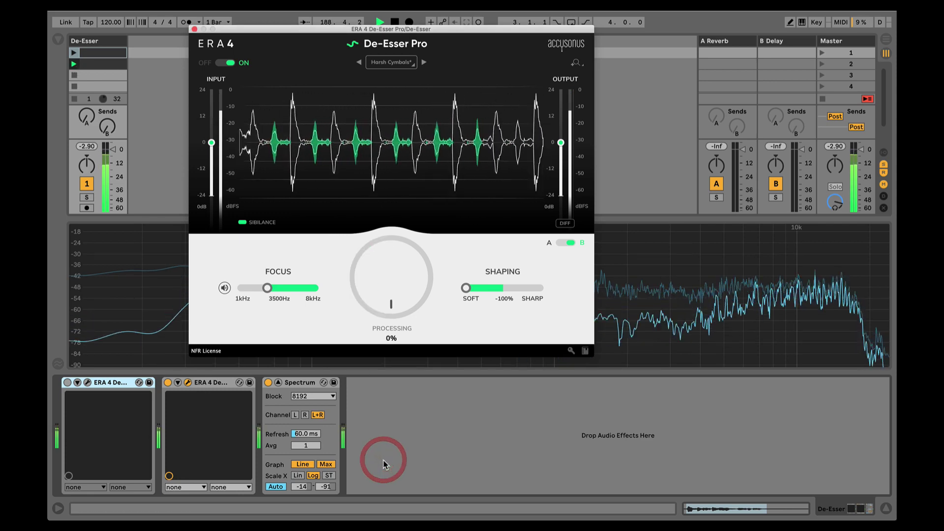
pyautogui.click(228, 64)
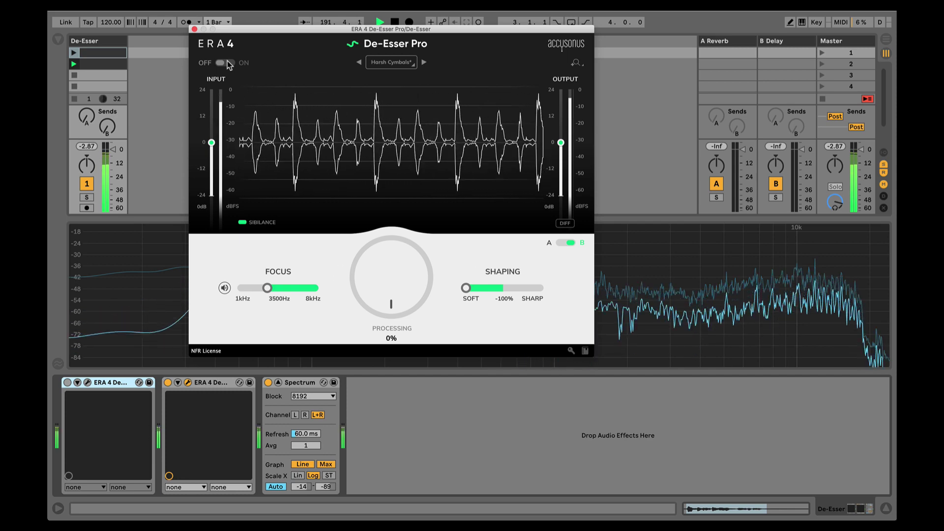
pyautogui.click(228, 63)
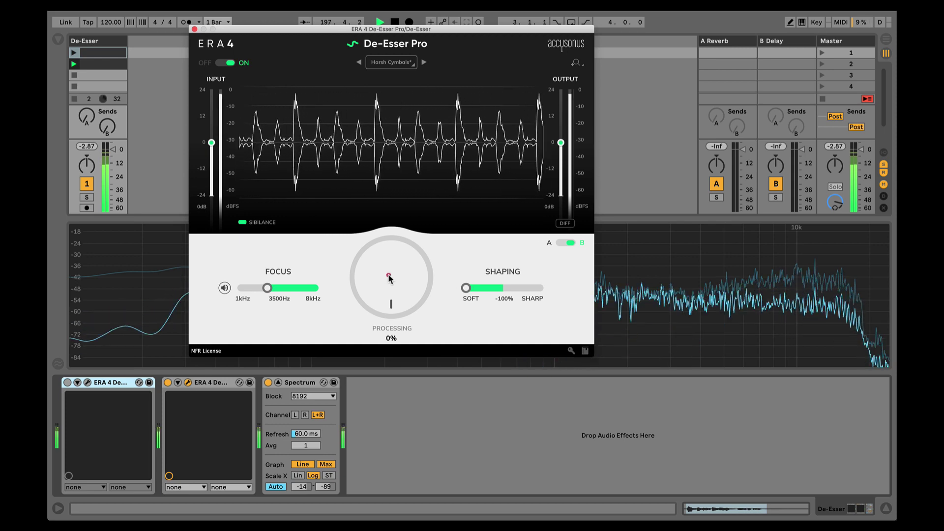
pyautogui.moveTo(388, 279); pyautogui.dragTo(387, 263)
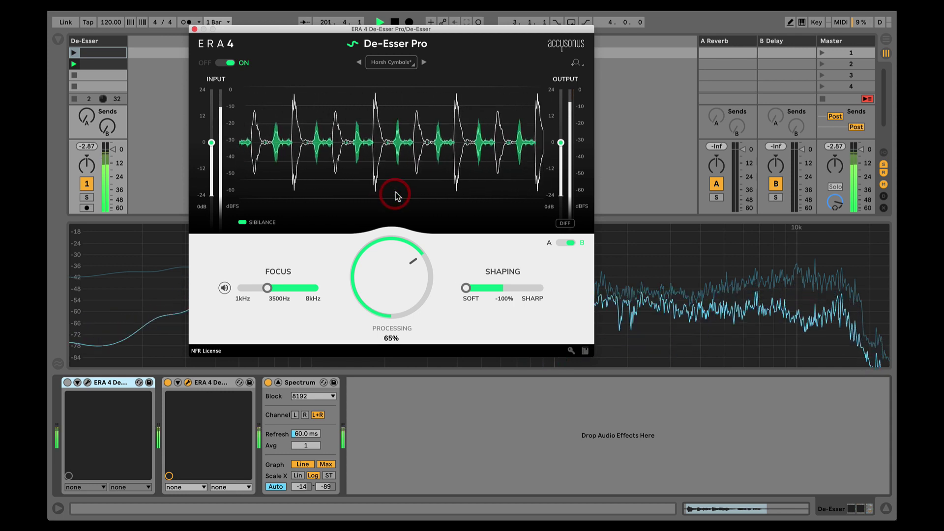
# Step: Reload the Harsh Cymbals preset, set Shaping to -57%, and toggle the plug-in's bypass to compare the sound
pyautogui.click(394, 63)
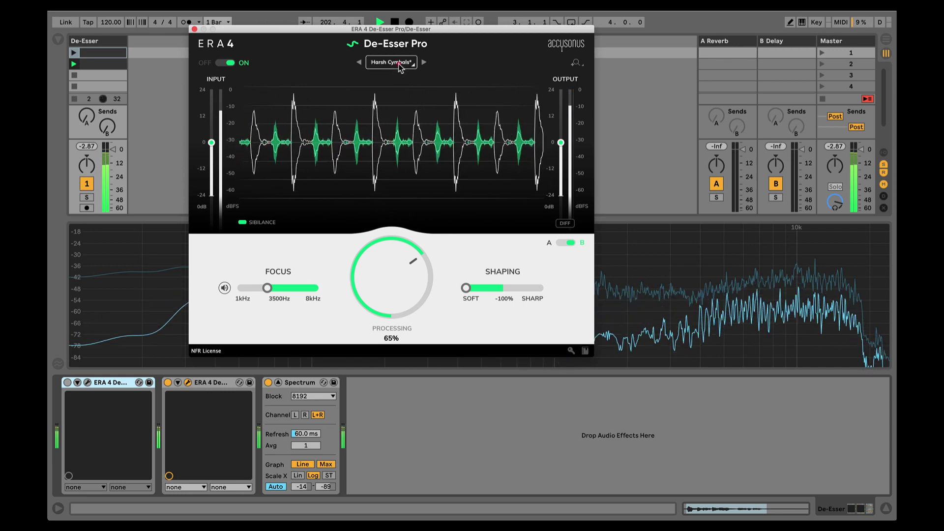
pyautogui.click(401, 190)
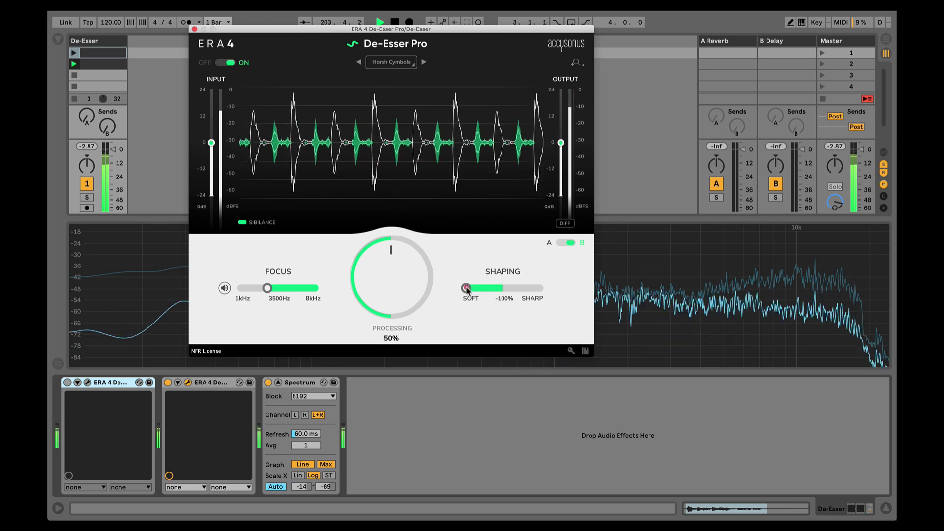
pyautogui.moveTo(466, 289); pyautogui.dragTo(483, 291)
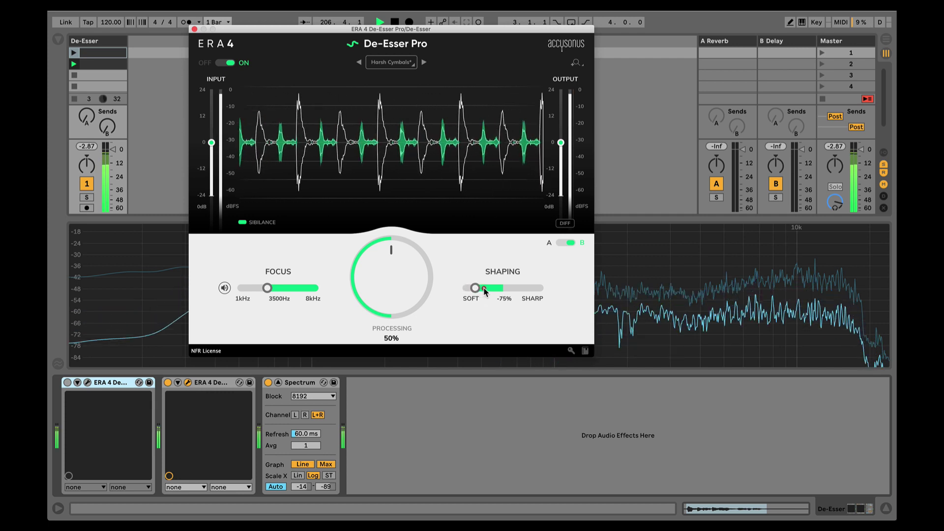
pyautogui.click(494, 292)
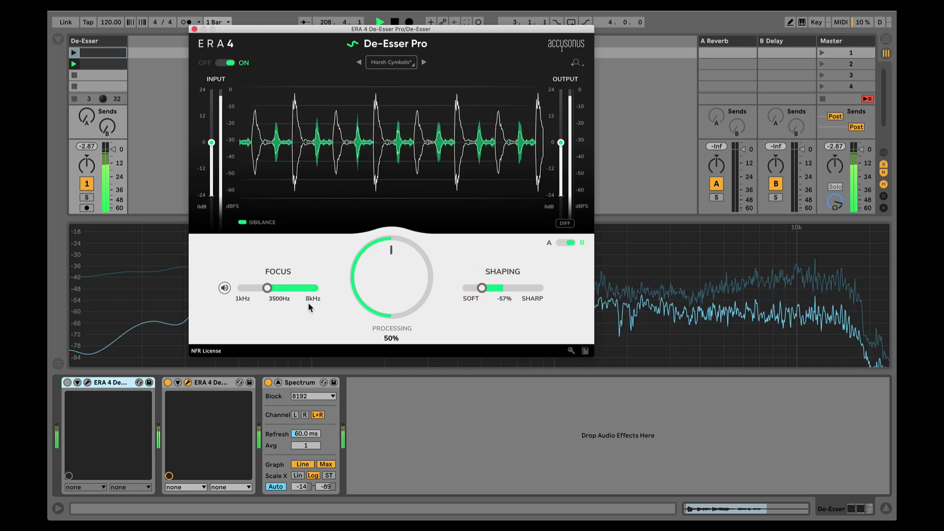
pyautogui.click(224, 63)
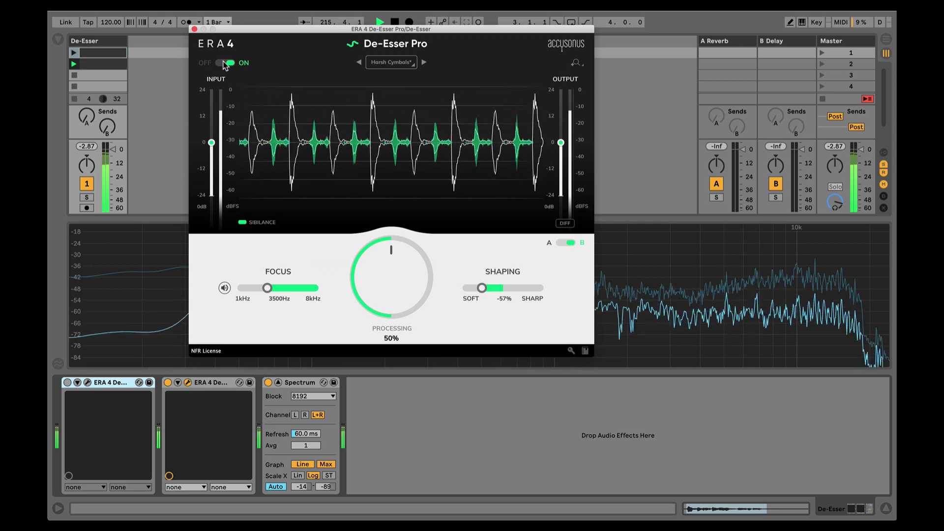
# Step: Close and deactivate the De-Esser Pro, and activate the standard De-Esser with its window open
pyautogui.click(194, 29)
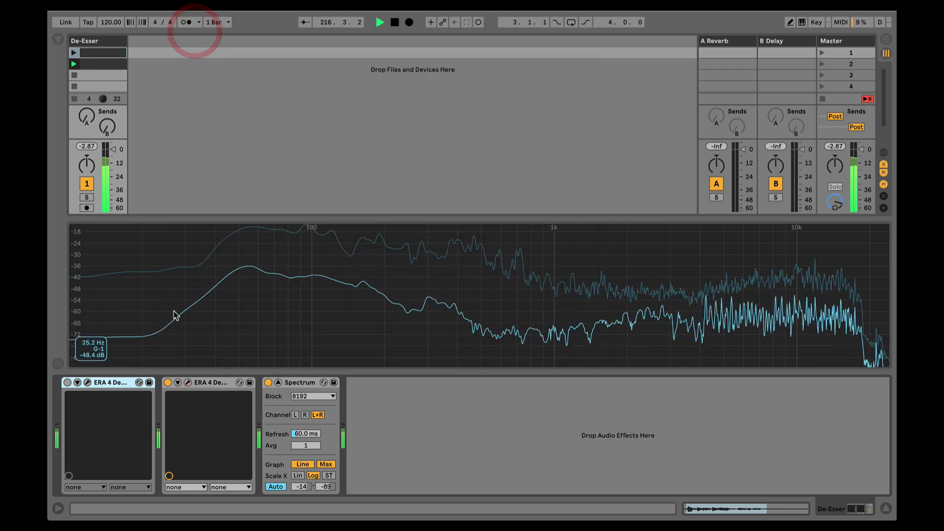
pyautogui.click(168, 383)
pyautogui.click(67, 383)
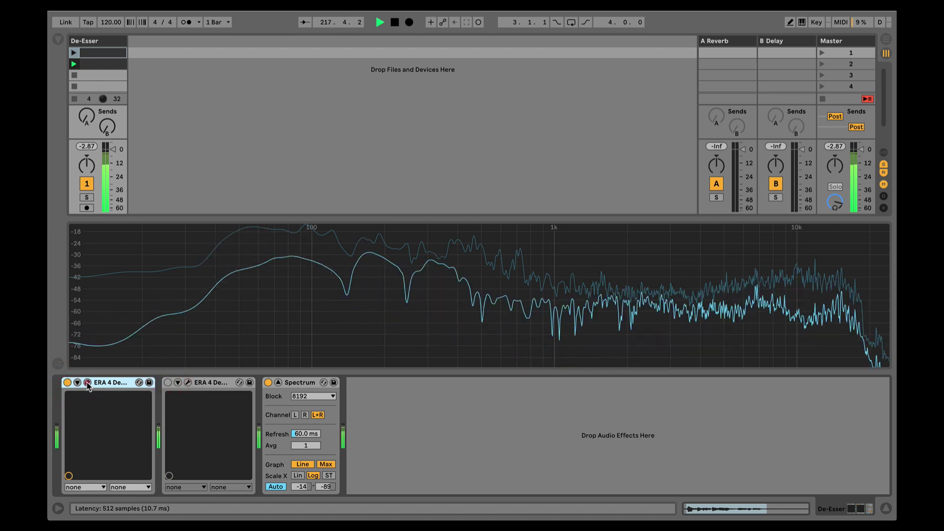
pyautogui.click(87, 383)
# Step: Try the De-Esser's Broad mode with Processing at 69%, and settle on Normal mode with Processing at 61%
pyautogui.moveTo(219, 158); pyautogui.dragTo(227, 123)
pyautogui.click(243, 239)
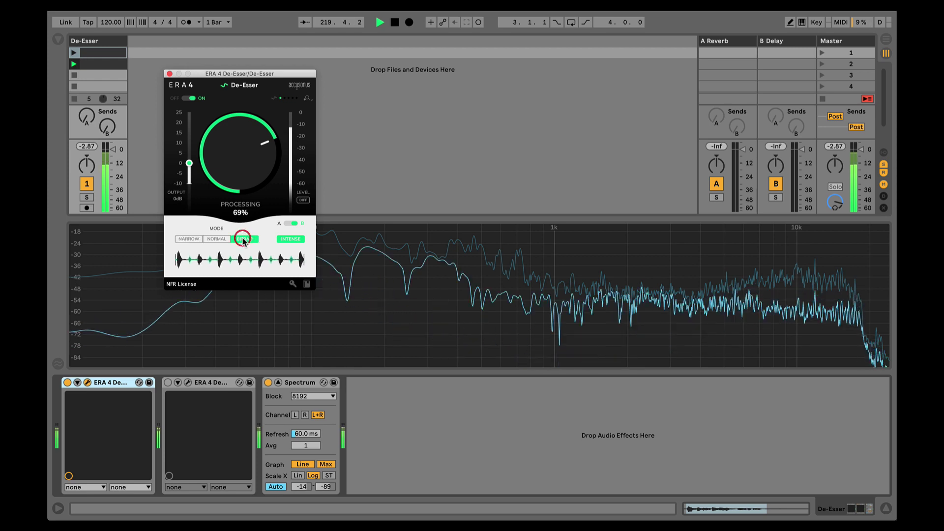
pyautogui.click(217, 240)
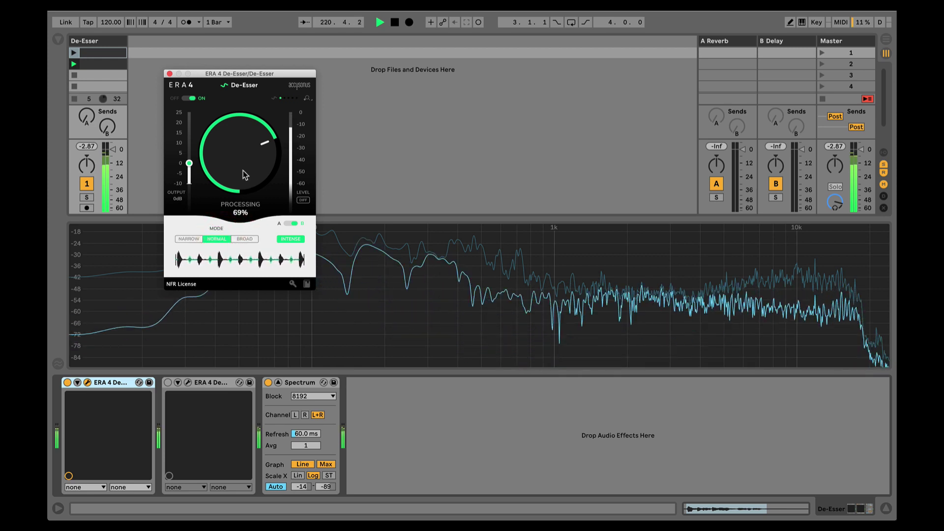
pyautogui.moveTo(244, 168); pyautogui.dragTo(243, 175)
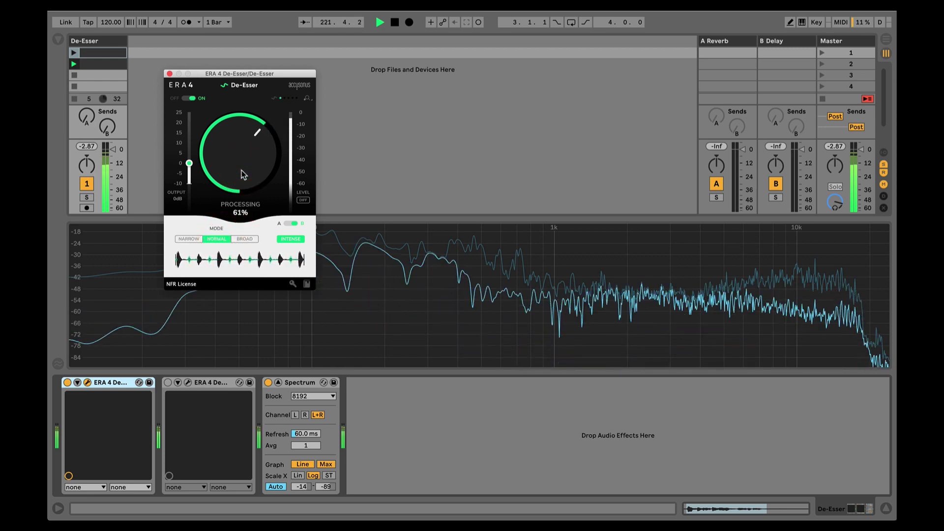